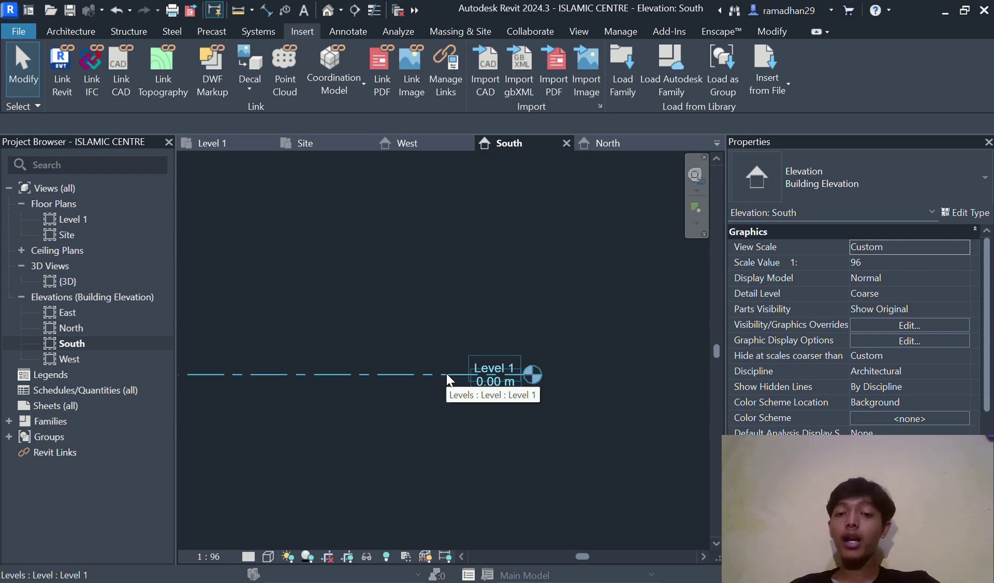
Create a level 5.3 m above Level 1, drawn across the full length of the Level 1 line in the South elevation
{"action": "left_click", "coordinate": [446, 373]}
{"action": "right_click", "coordinate": [446, 373]}
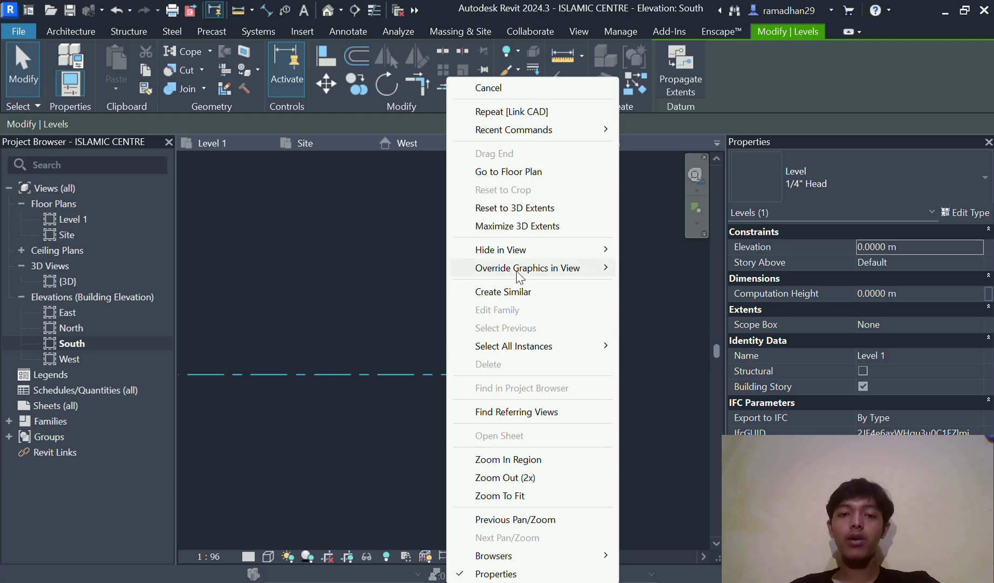
{"action": "left_click", "coordinate": [518, 293]}
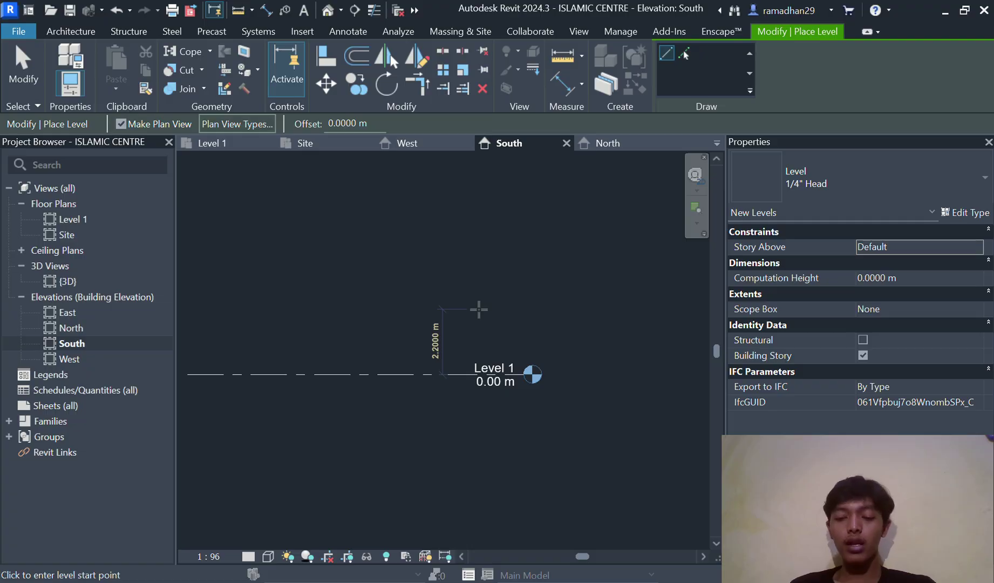
{"action": "type", "text": "5.3"}
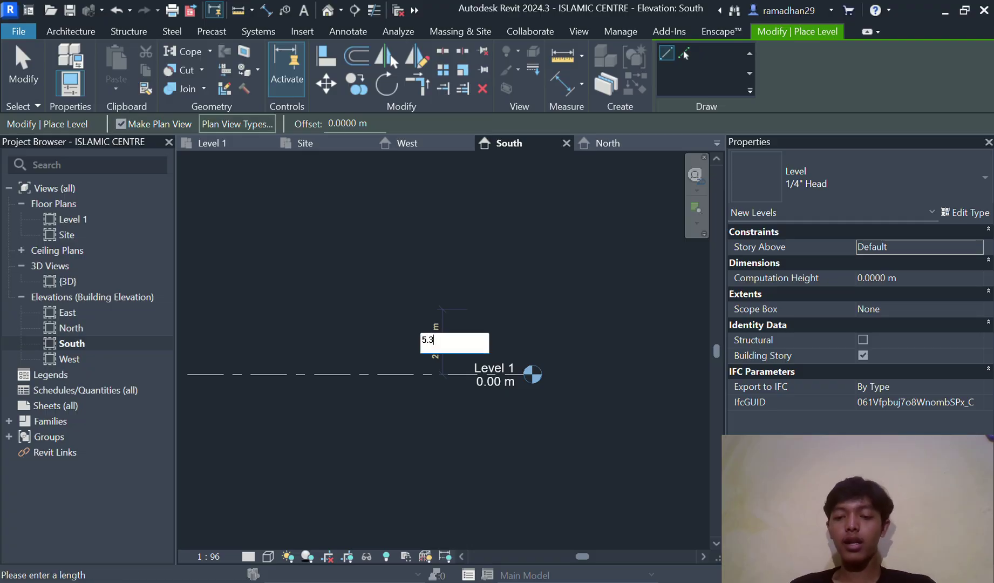
{"action": "key", "text": "Return"}
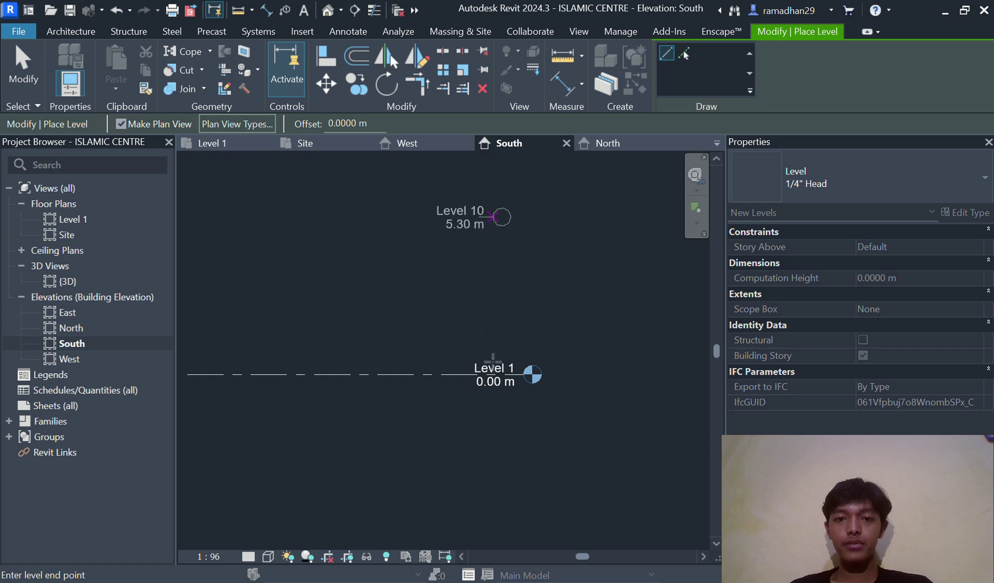
{"action": "scroll", "coordinate": [488, 337], "scroll_direction": "down", "scroll_amount": 5}
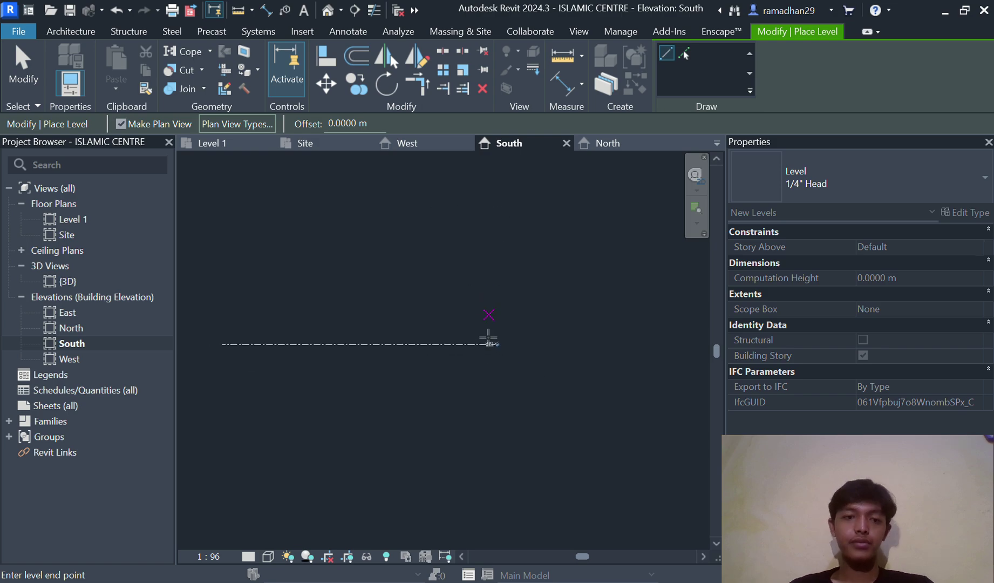
{"action": "left_click", "coordinate": [223, 331]}
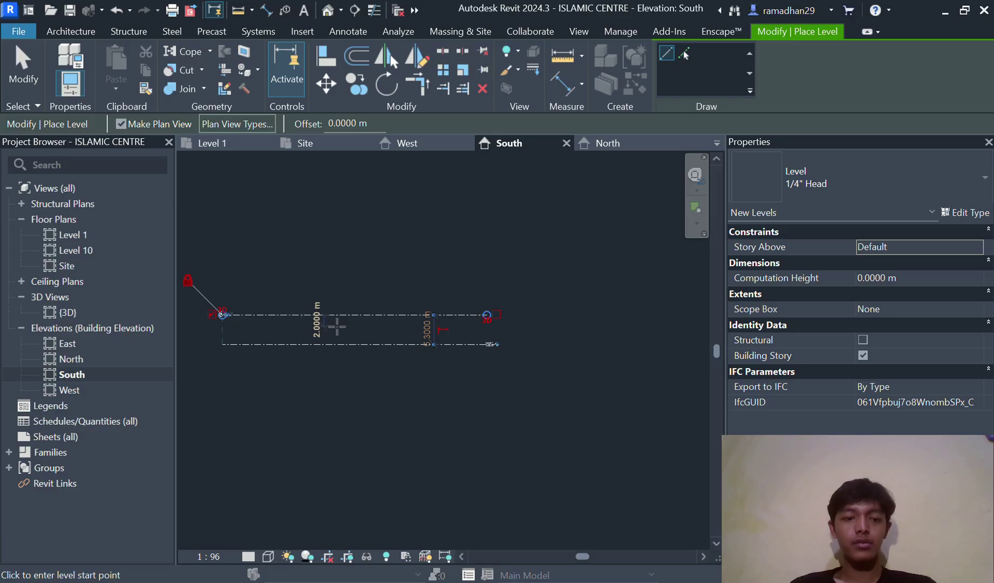
{"action": "scroll", "coordinate": [480, 321], "scroll_direction": "up", "scroll_amount": 3}
{"action": "key", "text": "Escape"}
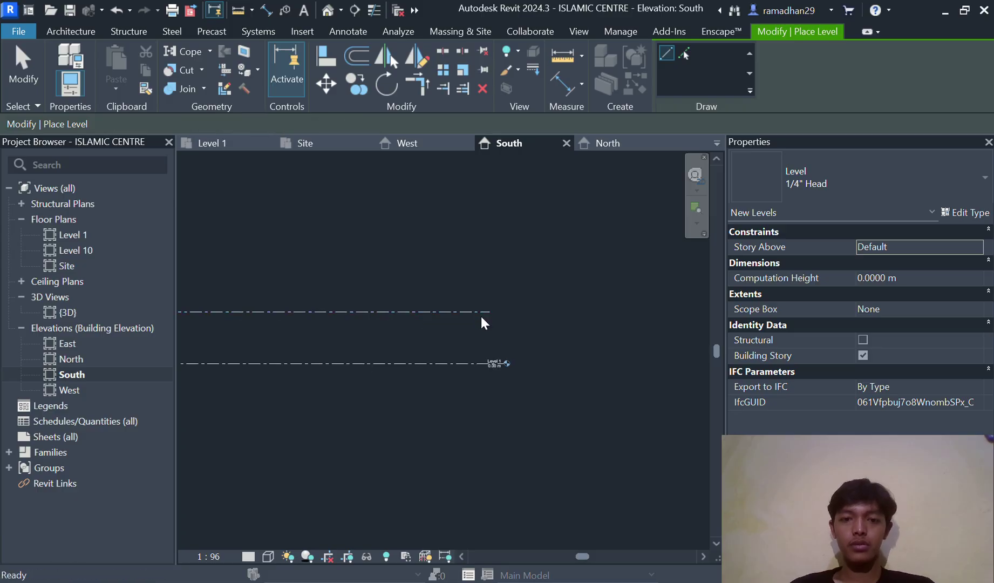
Extend the head end of the Level 10 line until it aligns with the head end of Level 1
{"action": "left_click", "coordinate": [480, 313]}
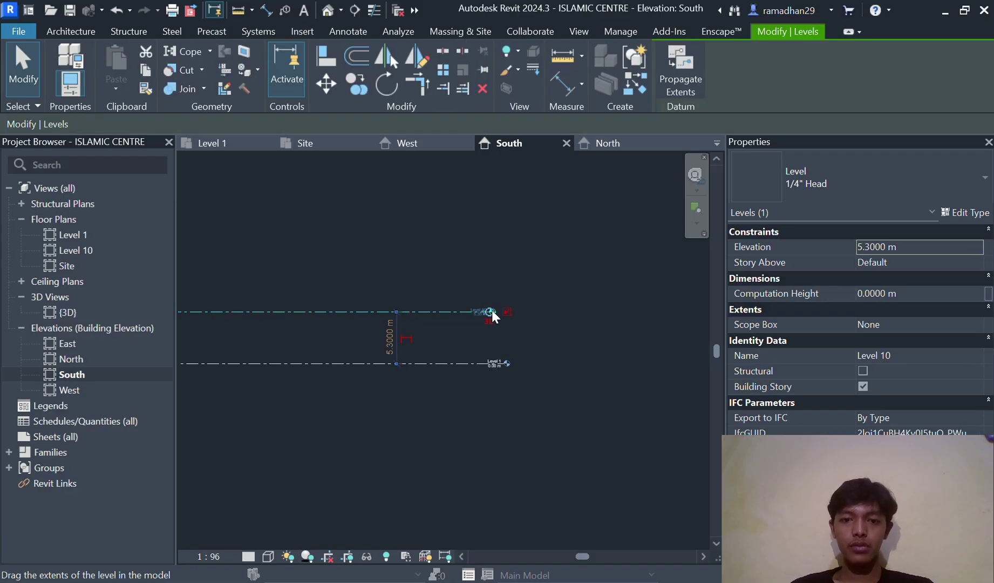
{"action": "left_click_drag", "start_coordinate": [490, 311], "coordinate": [503, 311]}
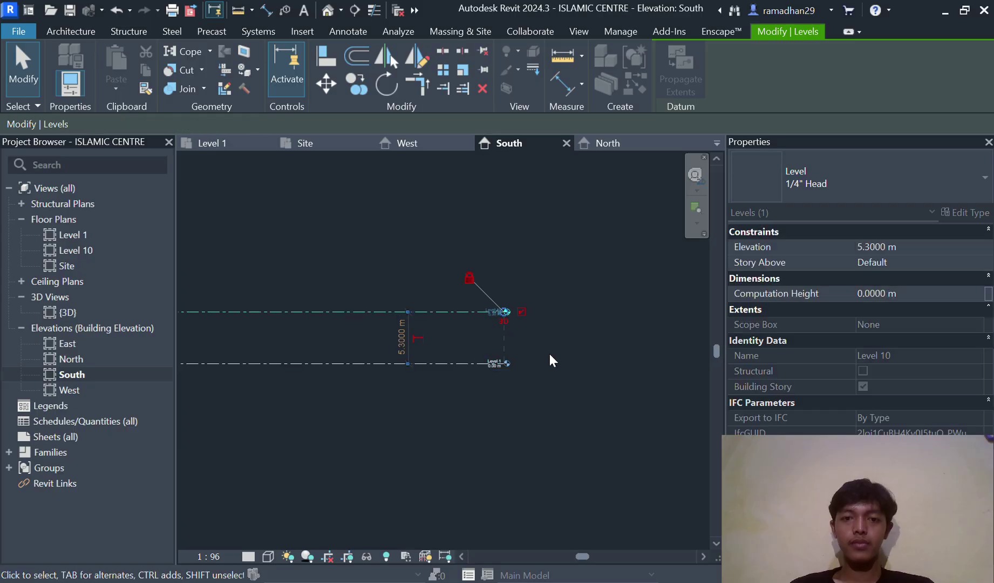
{"action": "scroll", "coordinate": [549, 353], "scroll_direction": "down", "scroll_amount": 2}
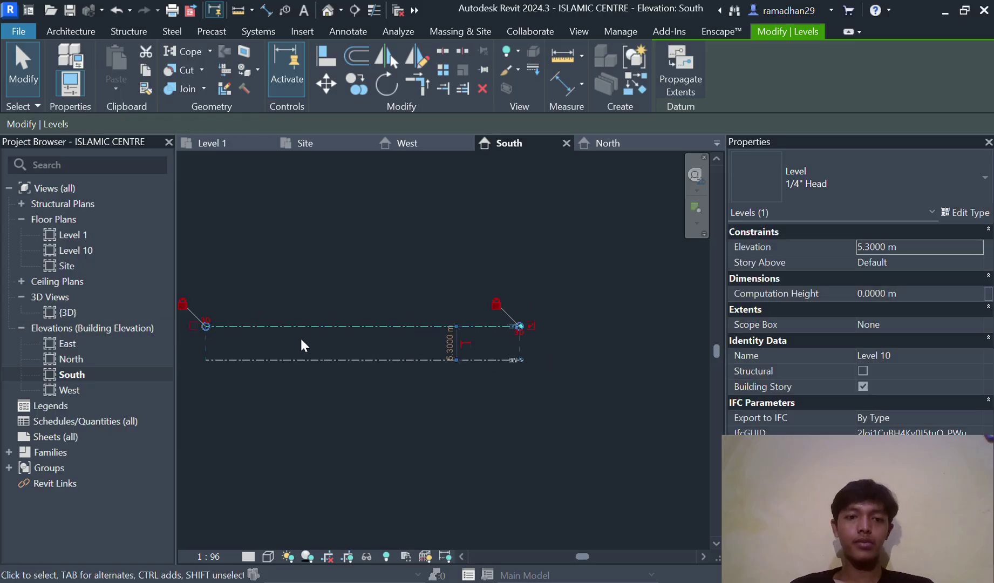
{"action": "scroll", "coordinate": [548, 340], "scroll_direction": "up", "scroll_amount": 4}
{"action": "left_click", "coordinate": [513, 345]}
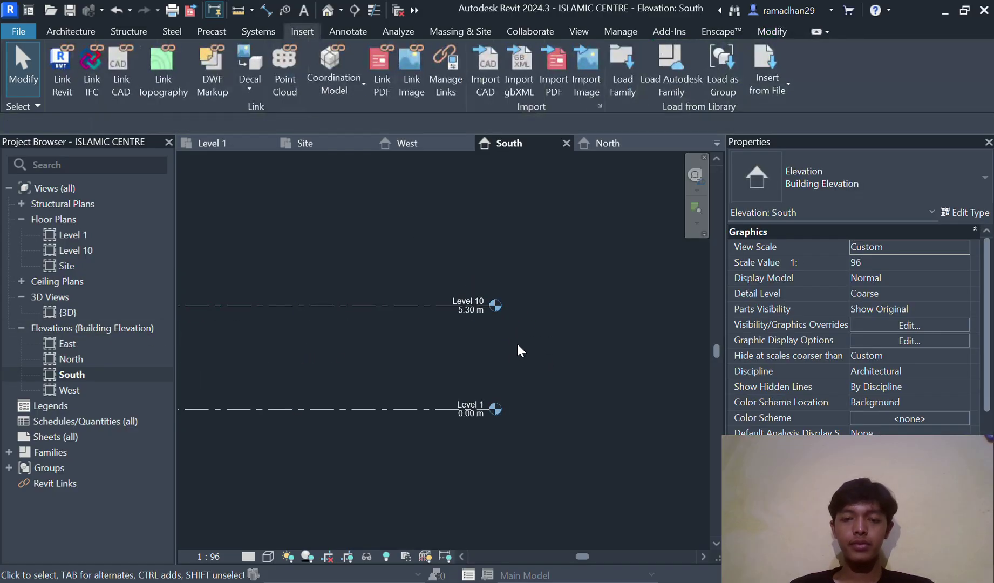
{"action": "scroll", "coordinate": [504, 351], "scroll_direction": "up", "scroll_amount": 3}
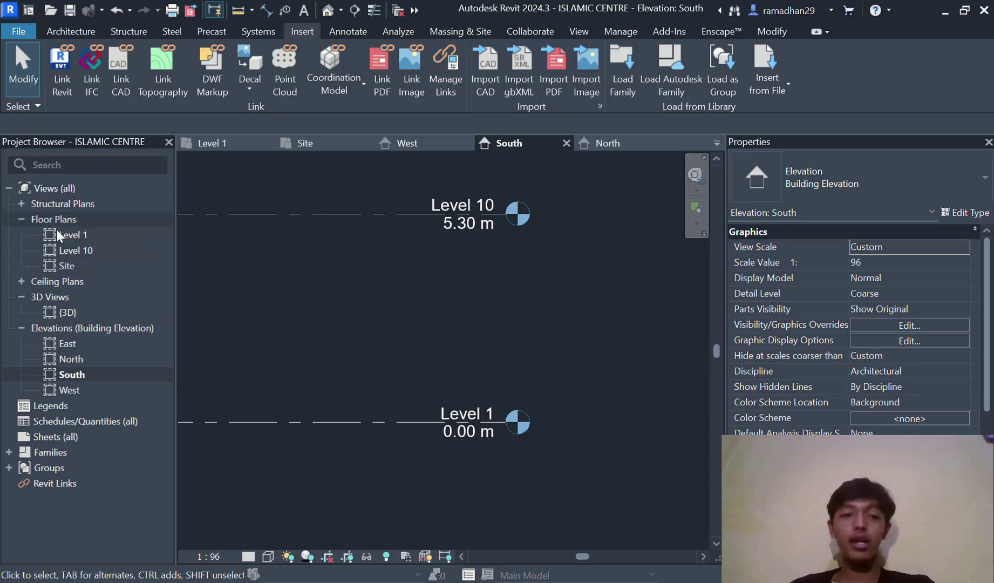
Rename the Level 1 floor plan to "Lantai 1", applying the new name to the corresponding level and views
{"action": "left_click", "coordinate": [86, 233]}
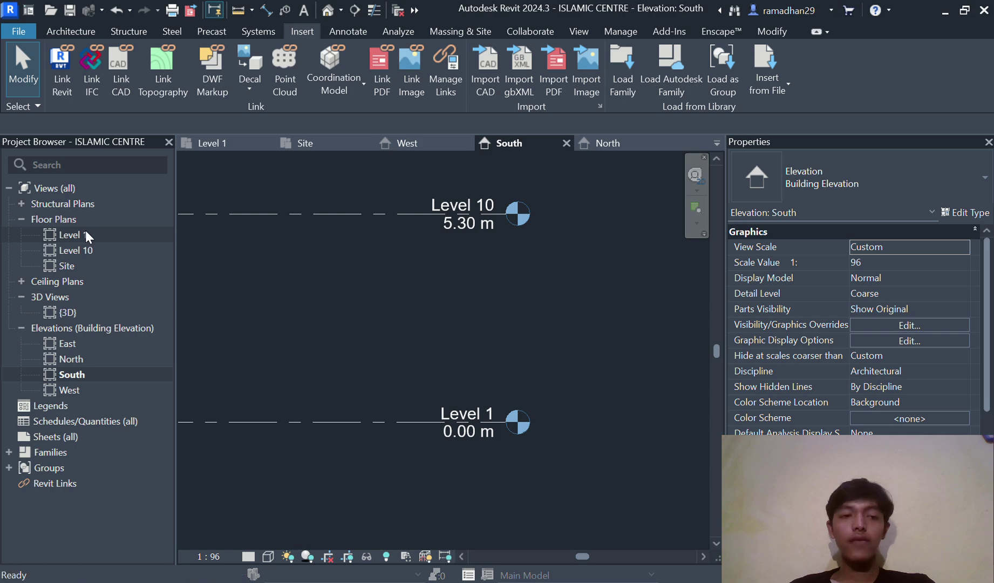
{"action": "right_click", "coordinate": [89, 232]}
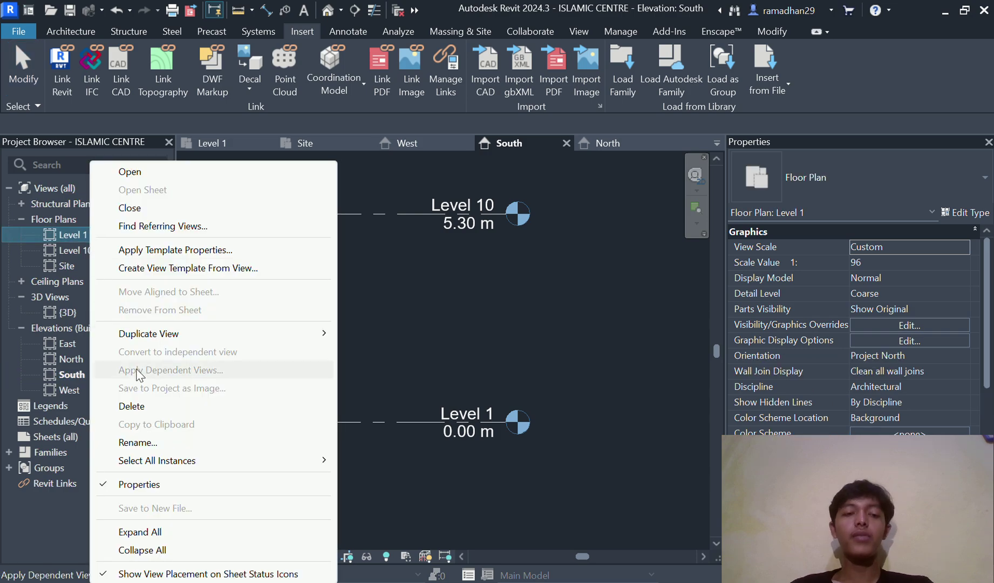
{"action": "left_click", "coordinate": [170, 445]}
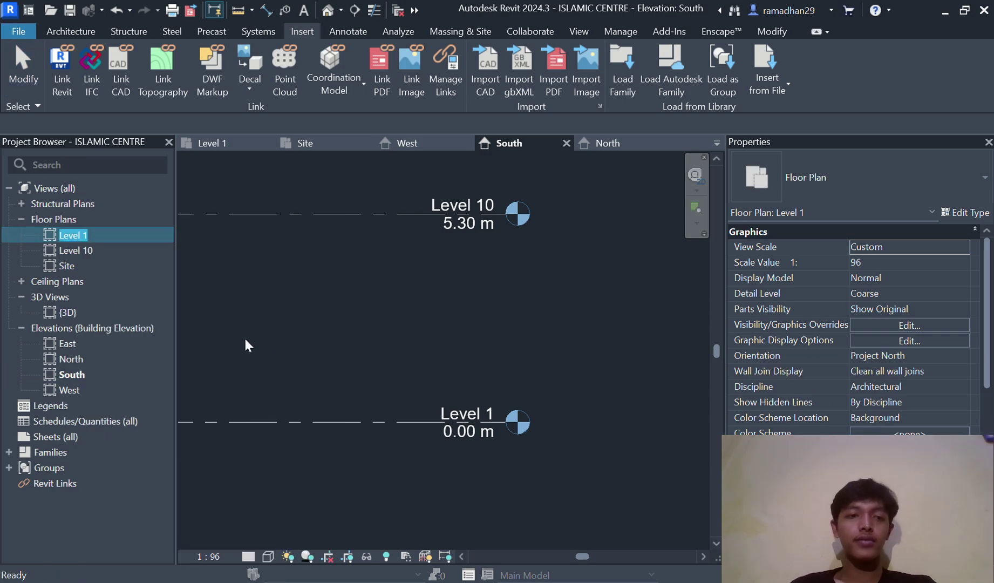
{"action": "type", "text": "La"}
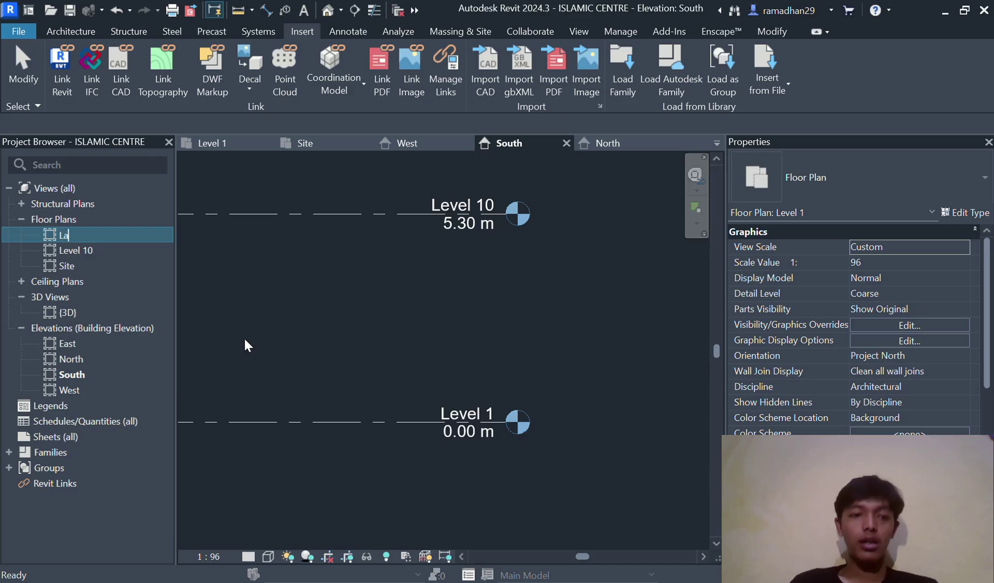
{"action": "type", "text": "ntai 1"}
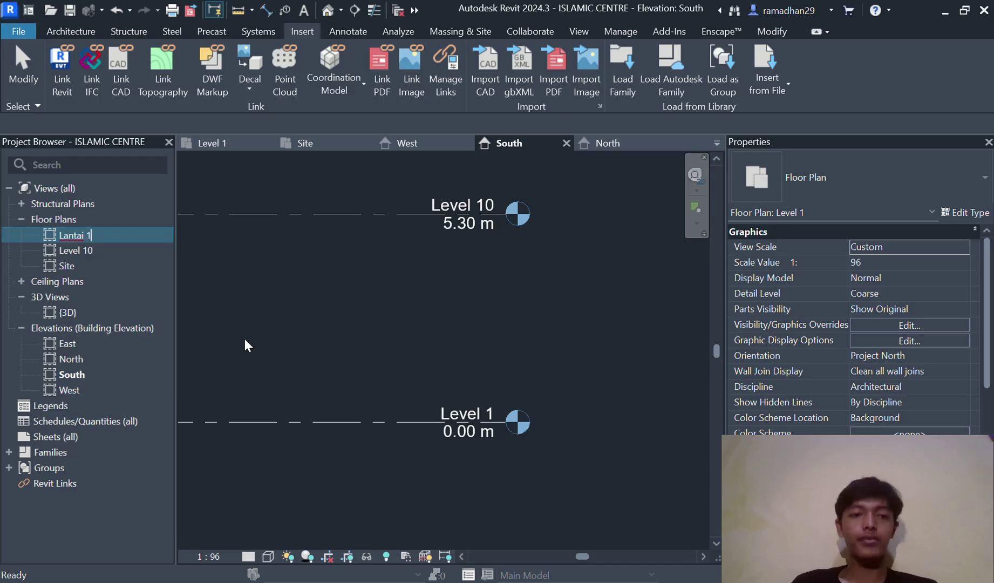
{"action": "key", "text": "Return"}
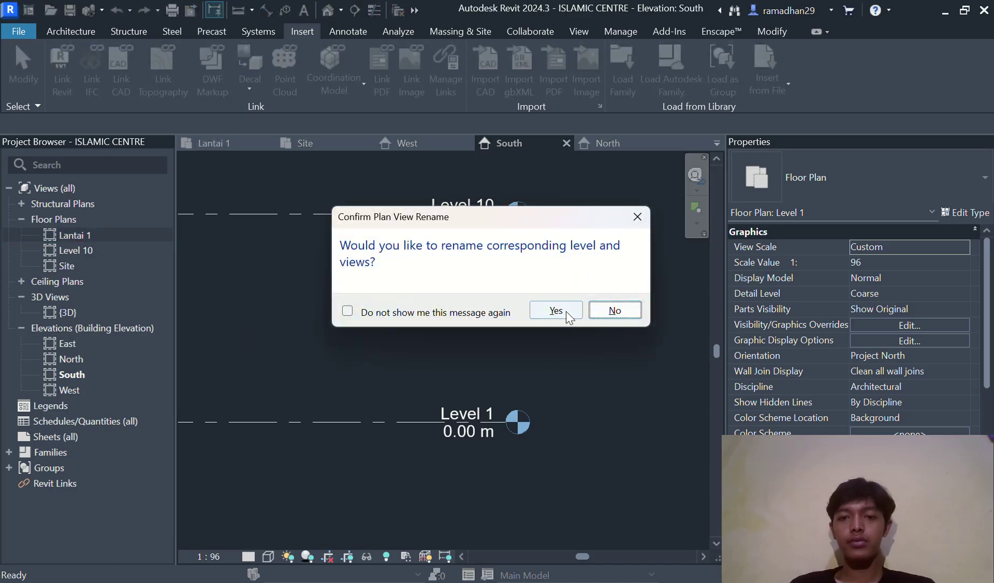
{"action": "left_click", "coordinate": [556, 312]}
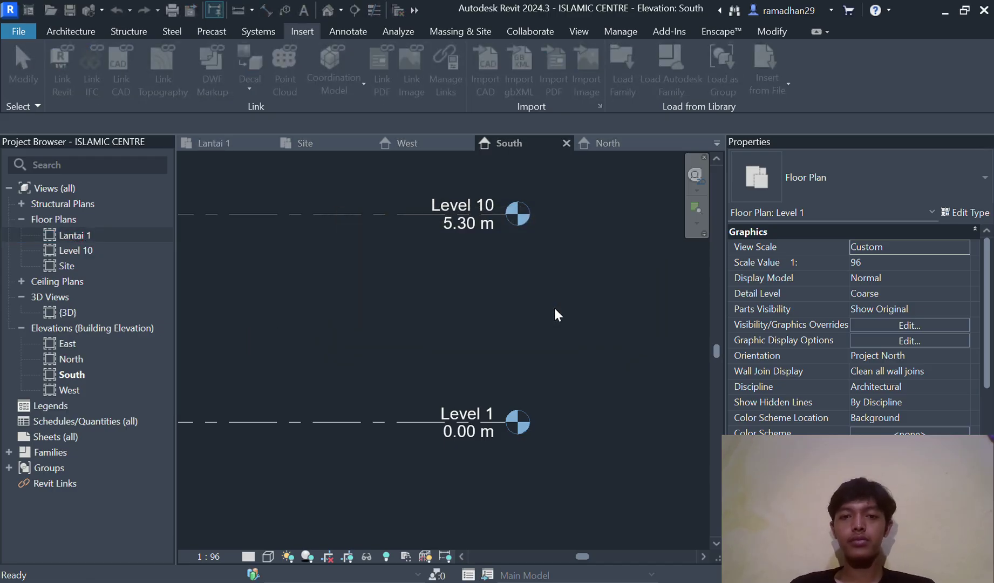
Rename the Level 10 floor plan to "Area Sholat", applying the new name to the corresponding level and views
{"action": "left_click", "coordinate": [87, 249]}
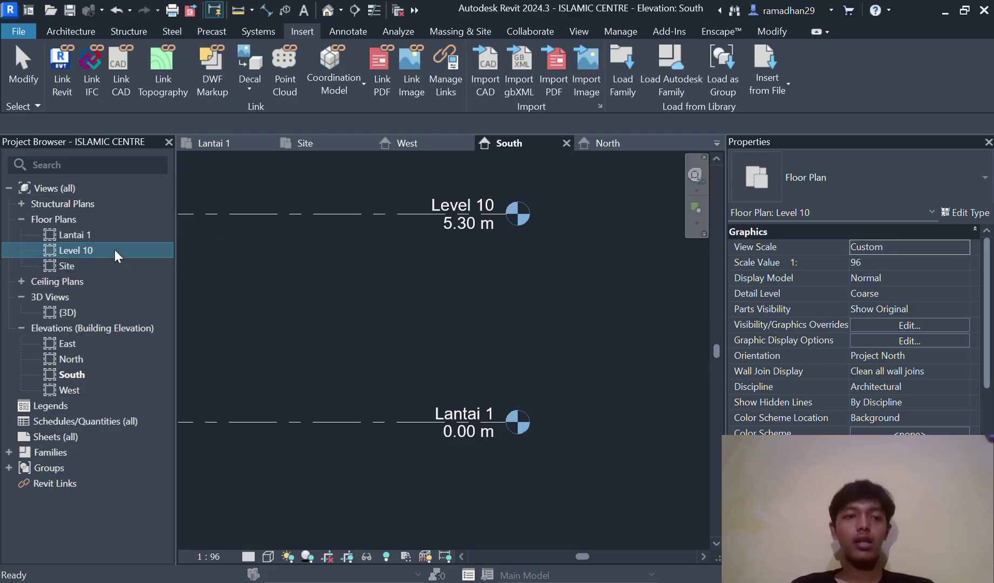
{"action": "right_click", "coordinate": [114, 251]}
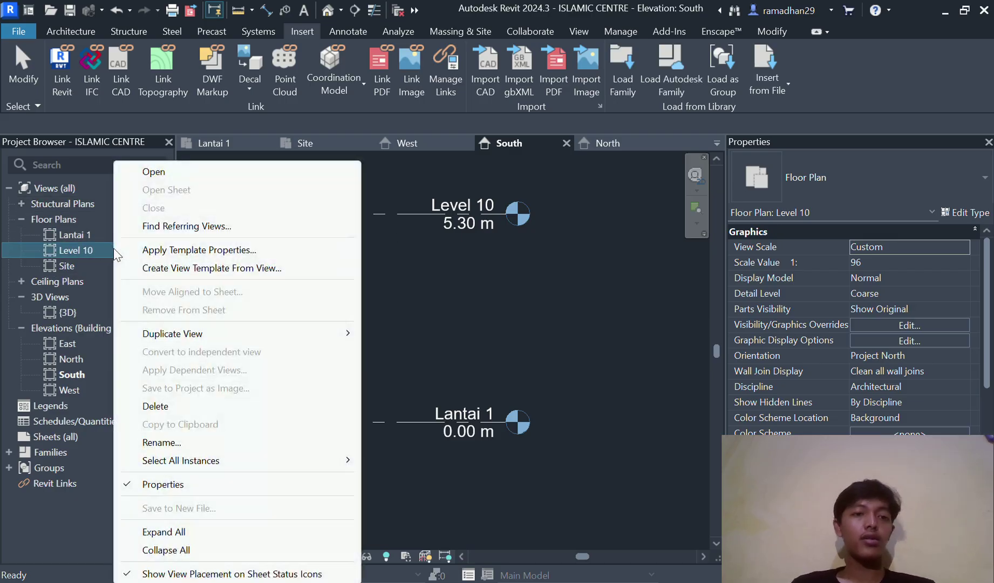
{"action": "left_click", "coordinate": [204, 442]}
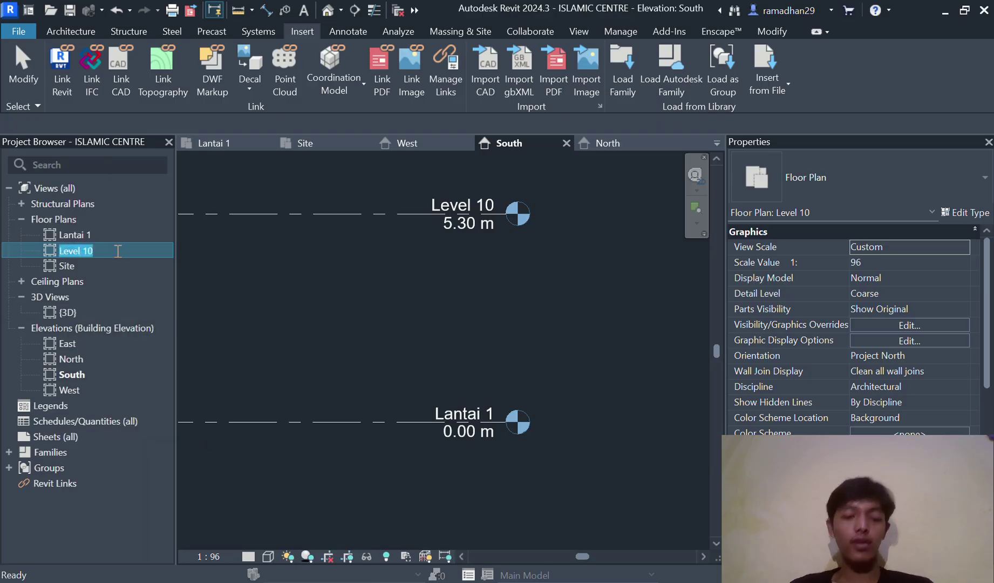
{"action": "type", "text": "Are"}
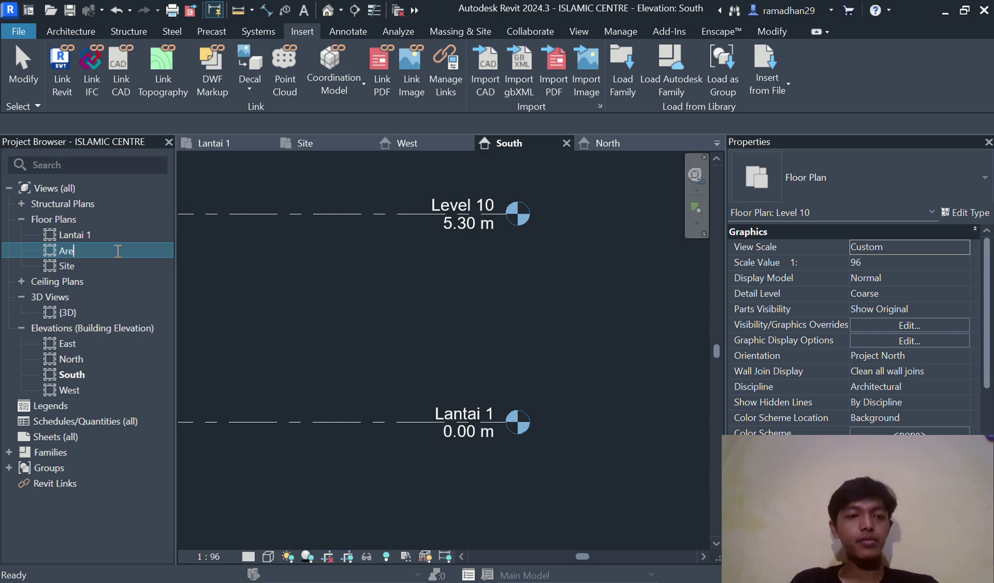
{"action": "type", "text": "a Sho"}
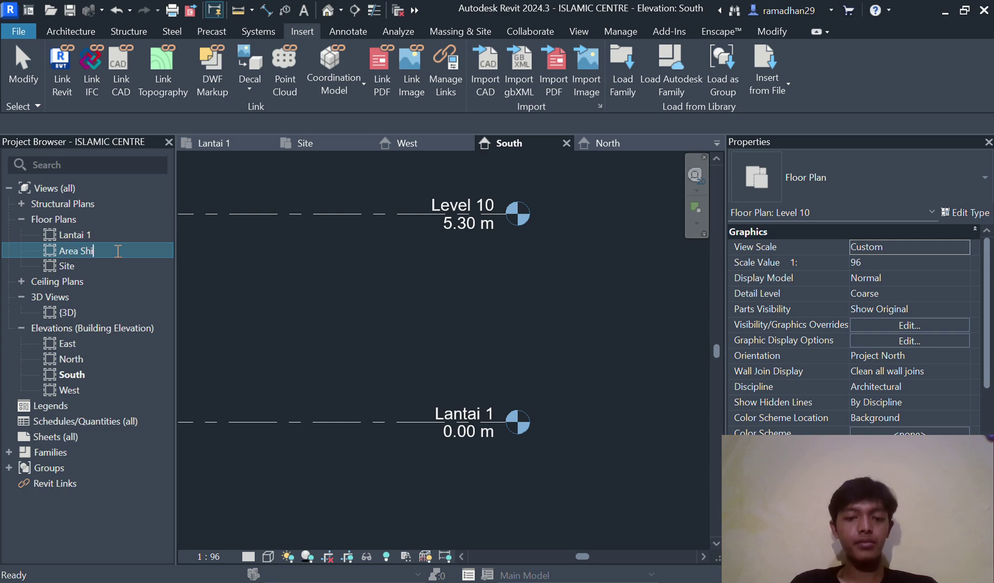
{"action": "type", "text": "lat"}
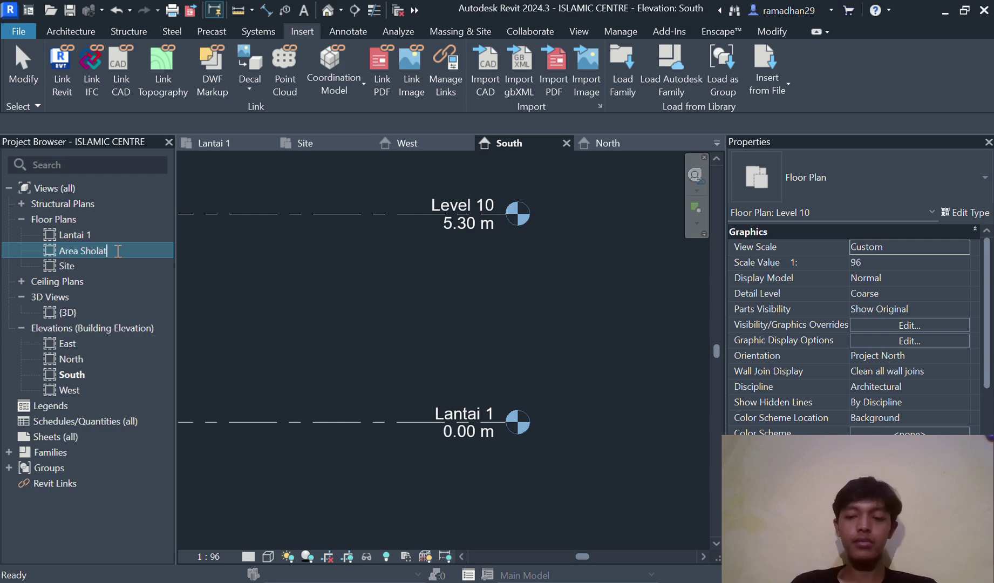
{"action": "key", "text": "Return"}
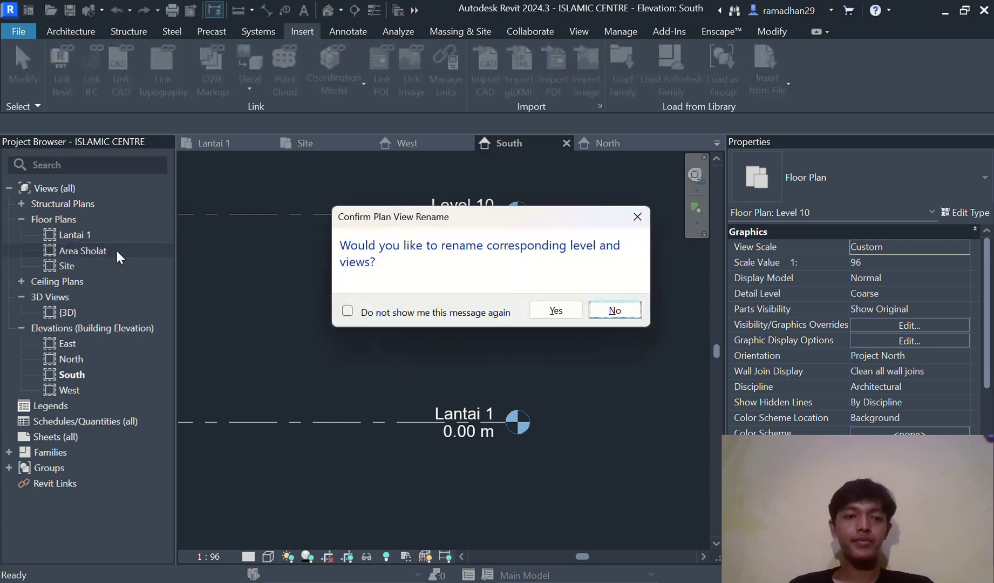
{"action": "left_click", "coordinate": [559, 311]}
{"action": "scroll", "coordinate": [609, 410], "scroll_direction": "down", "scroll_amount": 5}
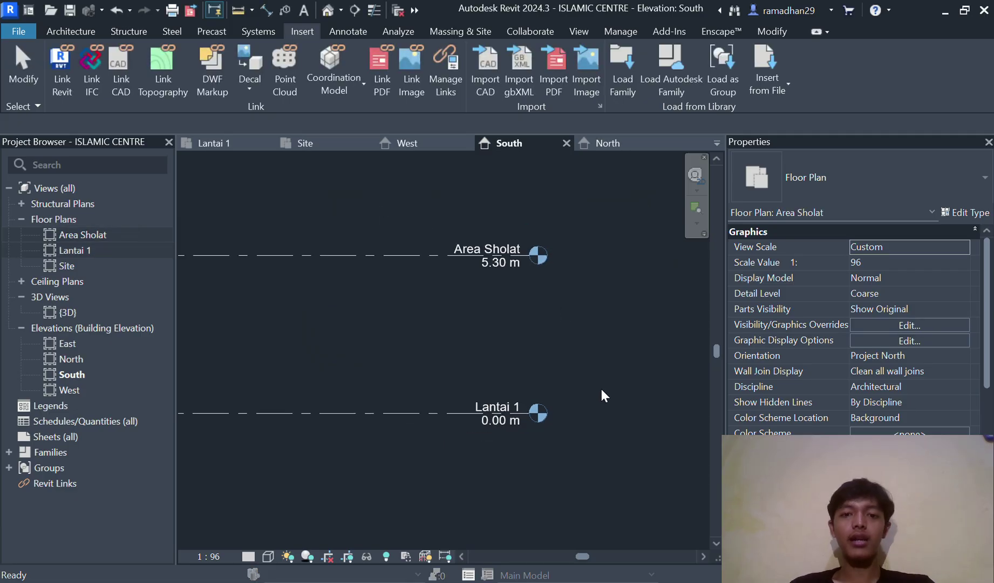
{"action": "scroll", "coordinate": [564, 370], "scroll_direction": "up", "scroll_amount": 2}
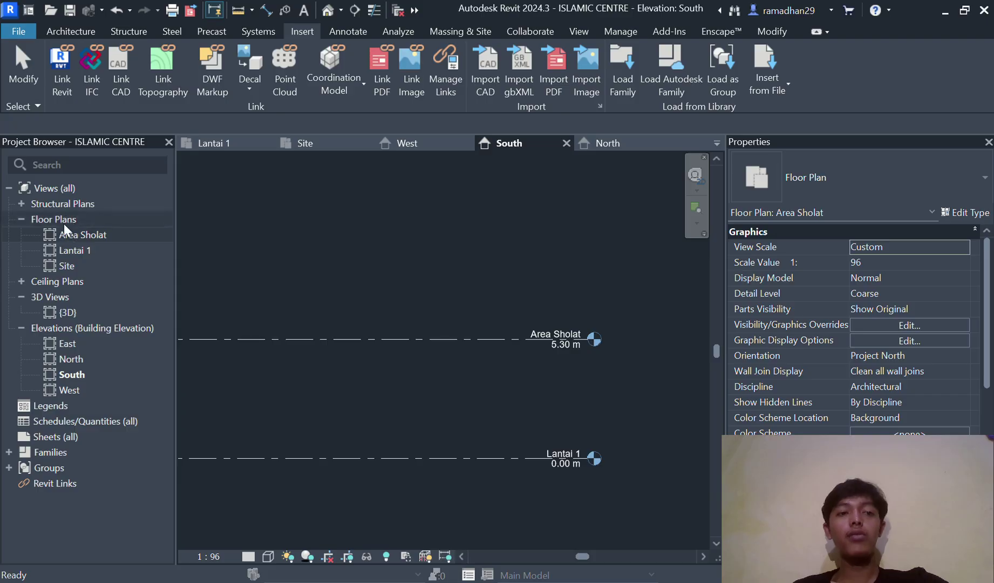
Open the Area Sholat floor plan and link the CAD file Lantai Area Sholat.dwg with import units set to meter
{"action": "double_click", "coordinate": [89, 250]}
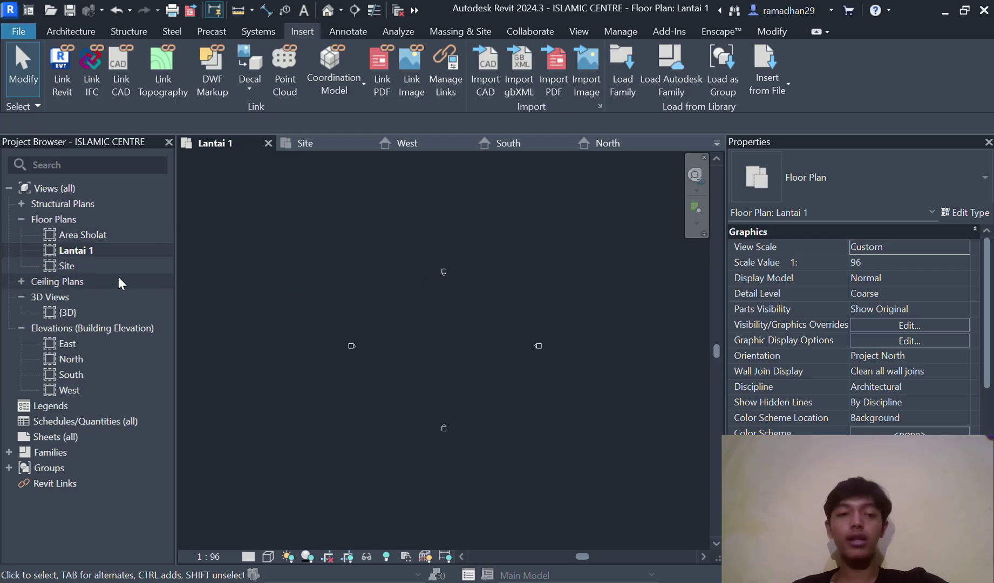
{"action": "double_click", "coordinate": [97, 235]}
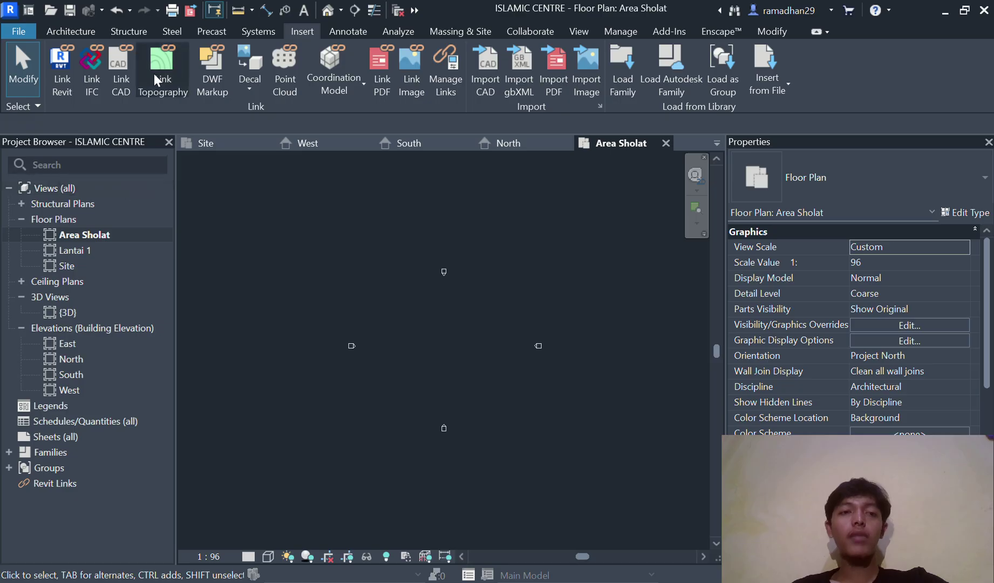
{"action": "left_click", "coordinate": [121, 79]}
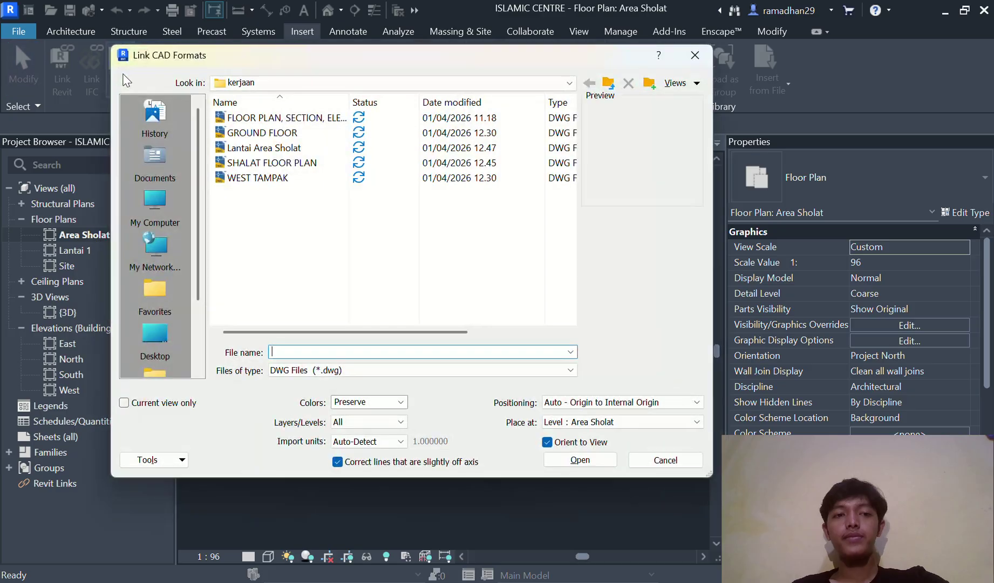
{"action": "left_click", "coordinate": [265, 150]}
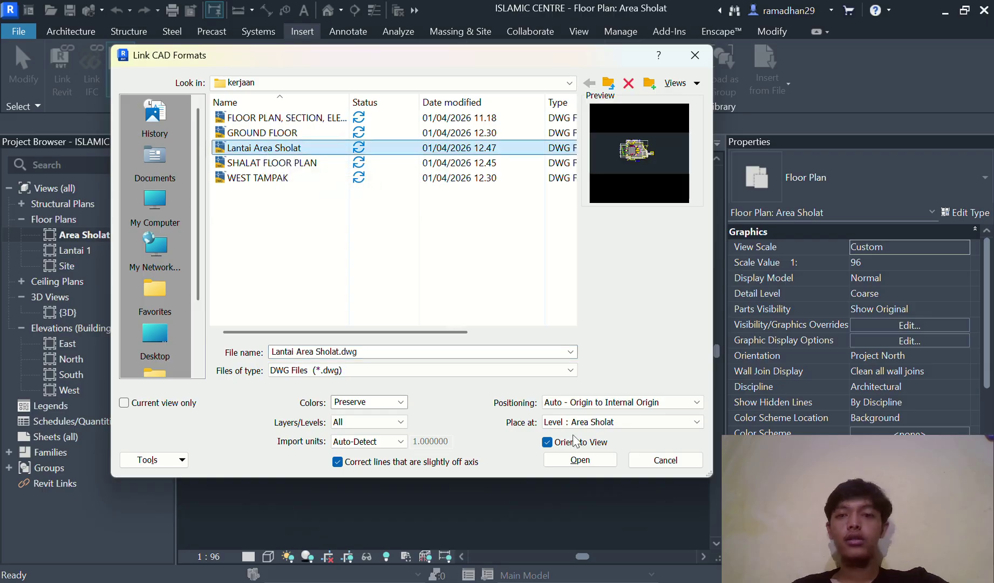
{"action": "left_click", "coordinate": [371, 441]}
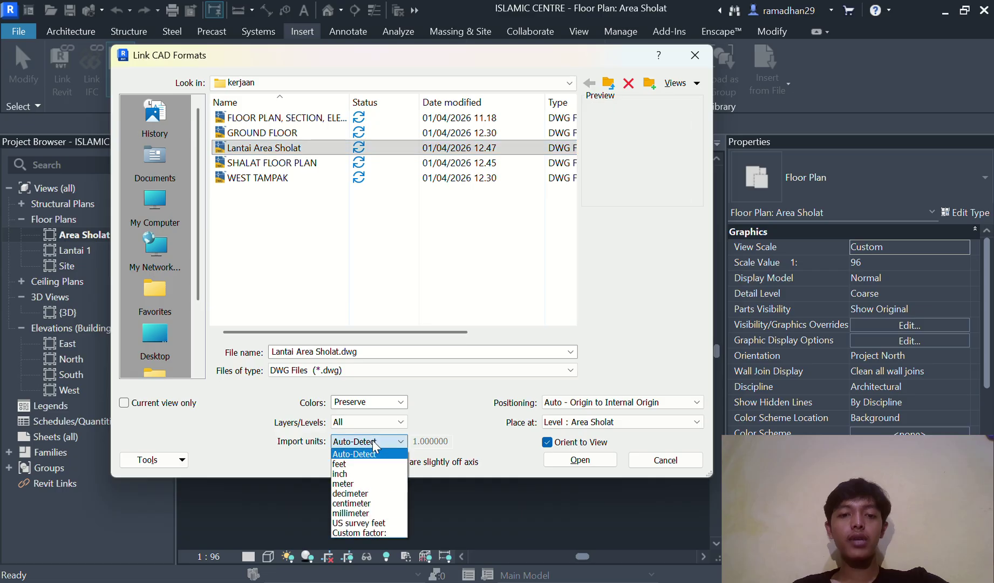
{"action": "left_click", "coordinate": [366, 483]}
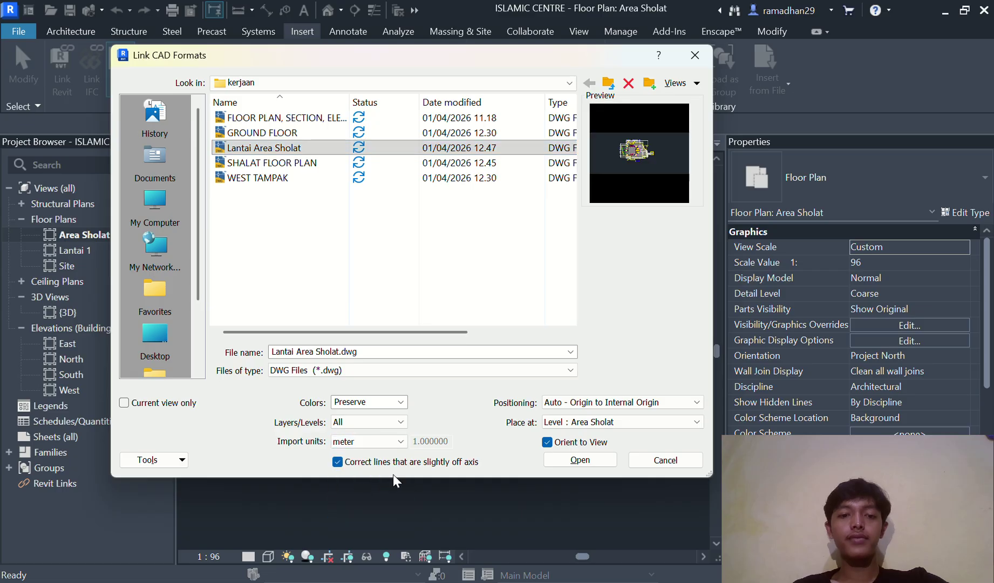
{"action": "left_click", "coordinate": [591, 462]}
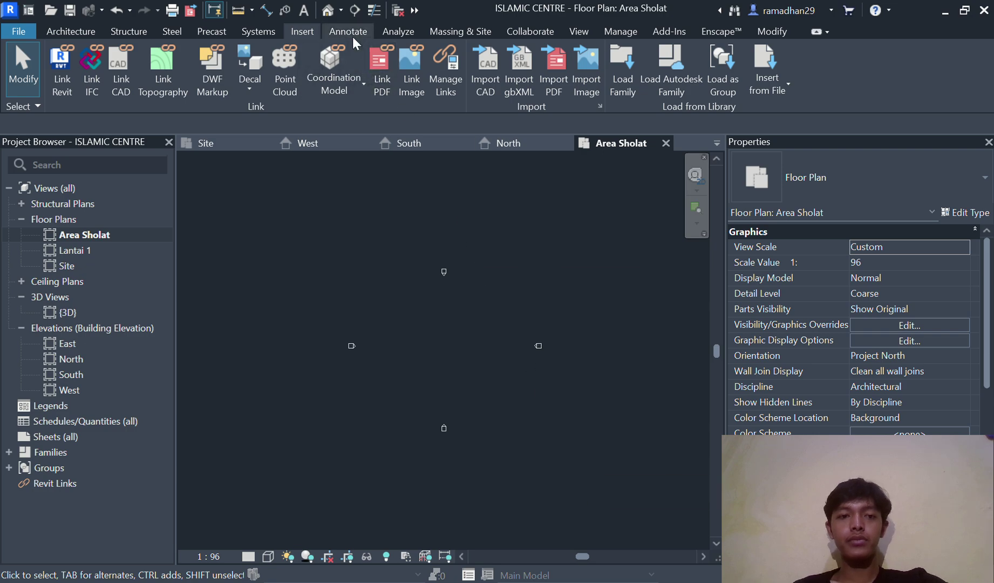
{"action": "left_click", "coordinate": [337, 33]}
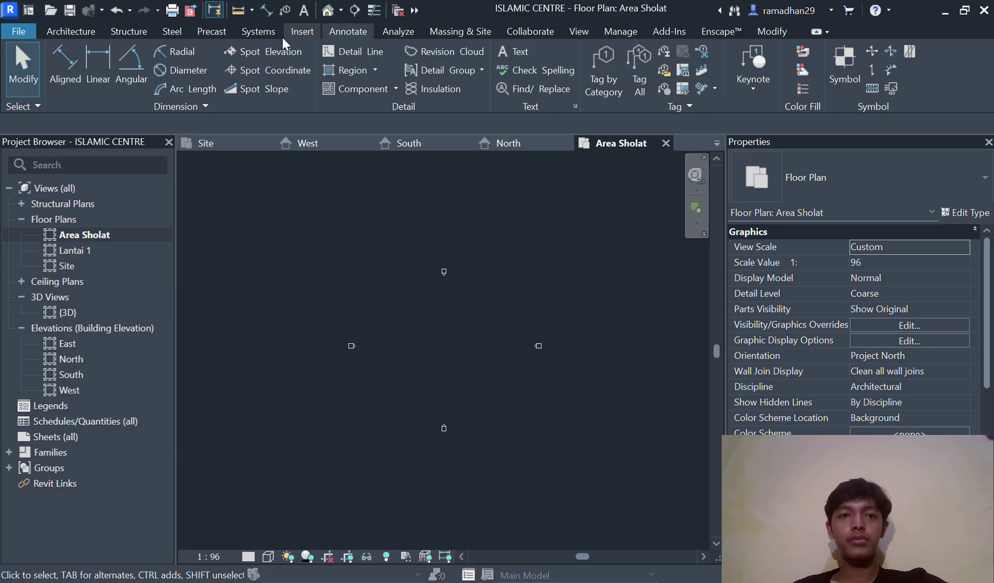
{"action": "left_click", "coordinate": [64, 31]}
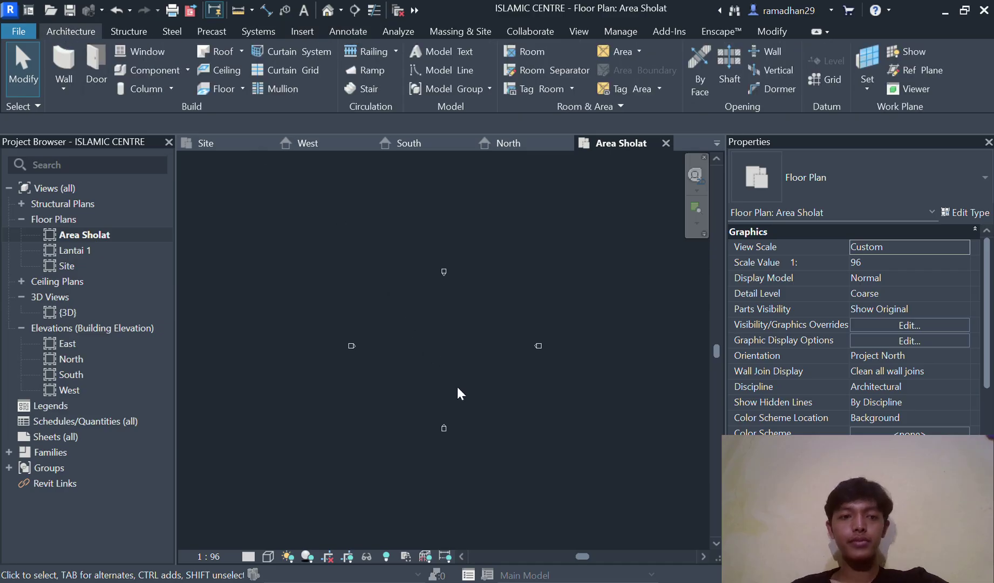
Switch to AutoCAD and bring up the Lantai Area Sholat drawing
{"action": "left_click", "coordinate": [509, 581]}
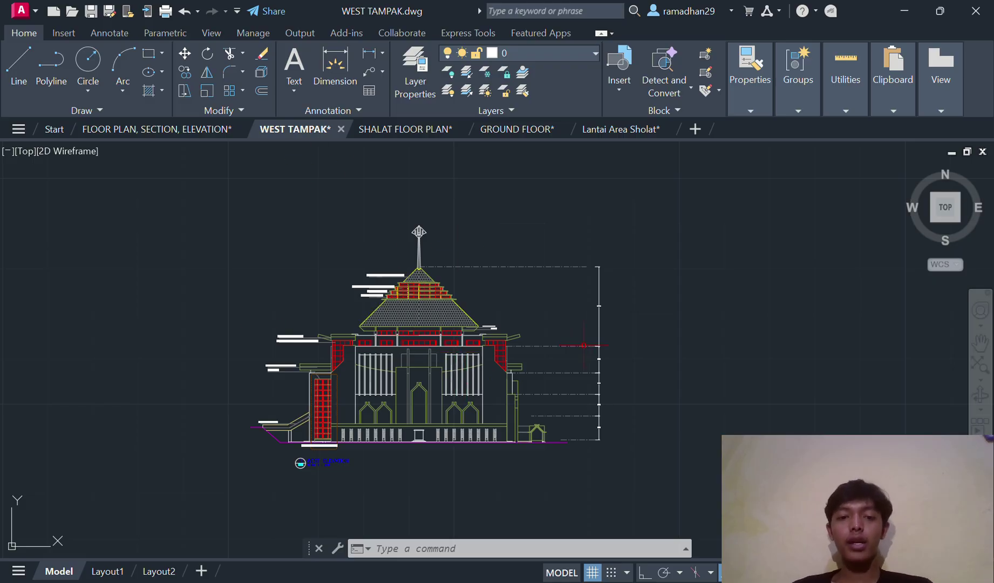
{"action": "scroll", "coordinate": [583, 346], "scroll_direction": "down", "scroll_amount": 5}
{"action": "scroll", "coordinate": [514, 359], "scroll_direction": "up", "scroll_amount": 5}
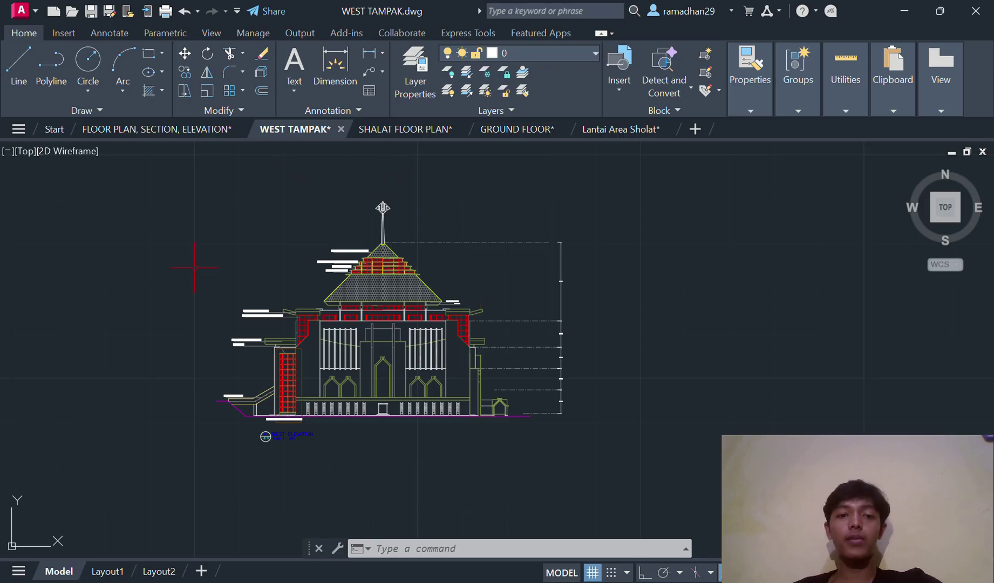
{"action": "mouse_move", "coordinate": [407, 130]}
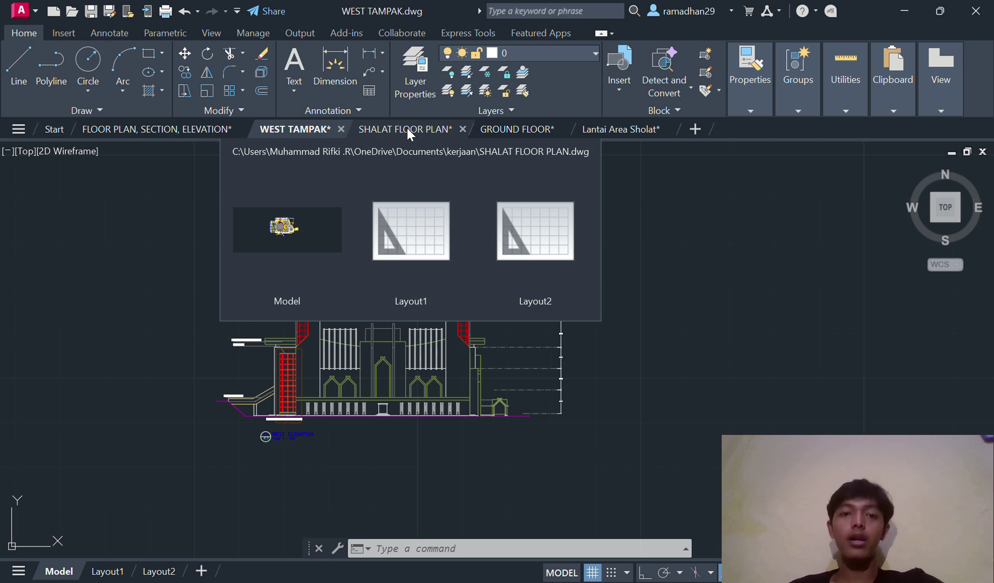
{"action": "left_click", "coordinate": [612, 128]}
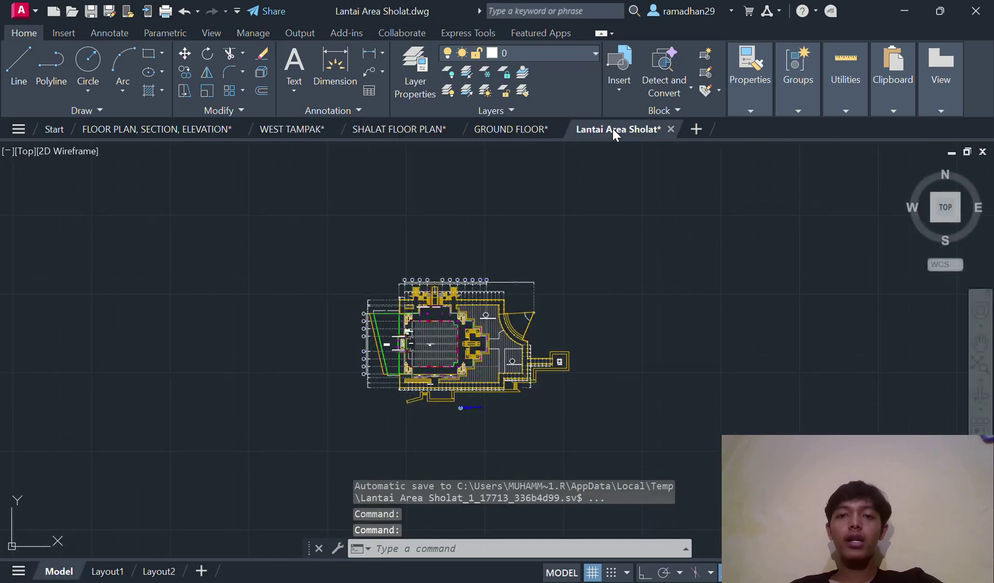
{"action": "scroll", "coordinate": [476, 359], "scroll_direction": "up", "scroll_amount": 8}
{"action": "scroll", "coordinate": [475, 358], "scroll_direction": "down", "scroll_amount": 6}
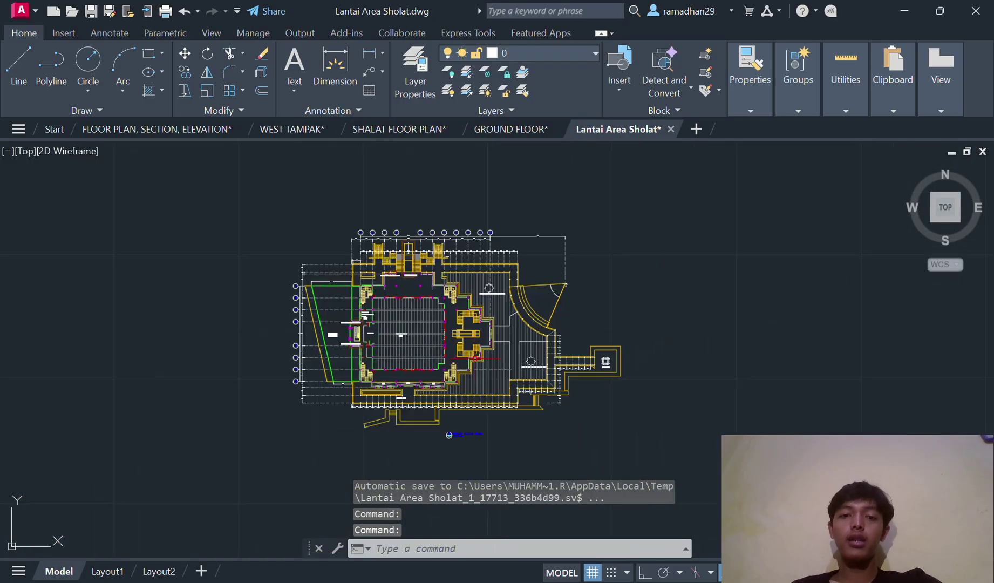
{"action": "scroll", "coordinate": [474, 359], "scroll_direction": "up", "scroll_amount": 2}
{"action": "scroll", "coordinate": [474, 358], "scroll_direction": "down", "scroll_amount": 2}
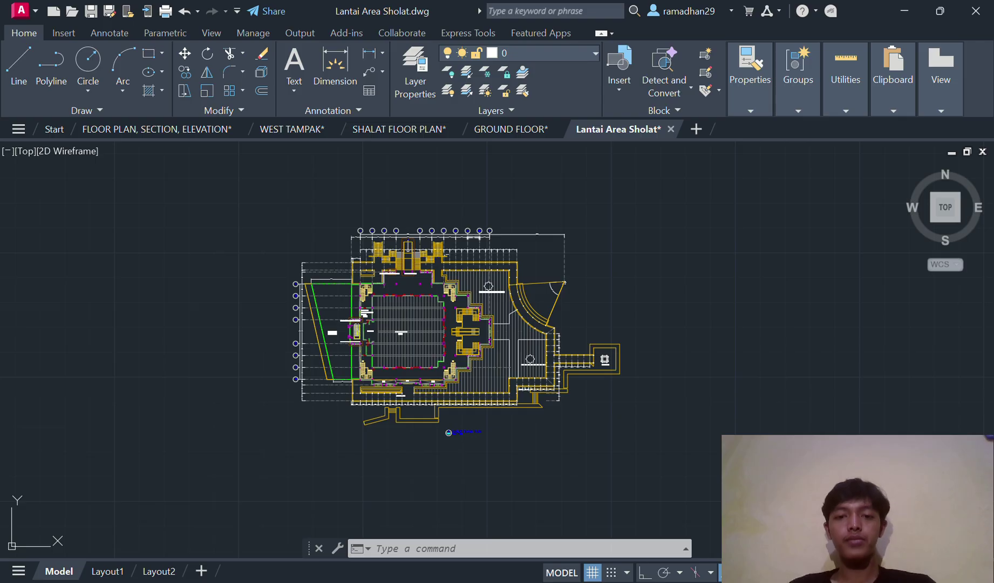
Set the drawing units to a length precision of 0.00 and an insertion scale of Meters
{"action": "type", "text": "un"}
{"action": "key", "text": "Return"}
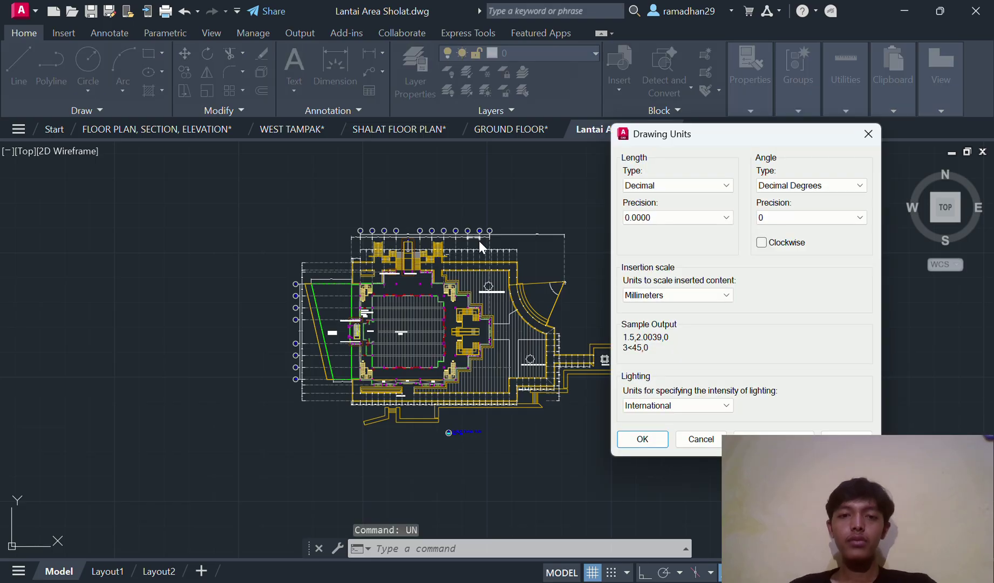
{"action": "left_click", "coordinate": [696, 218]}
{"action": "left_click", "coordinate": [677, 253]}
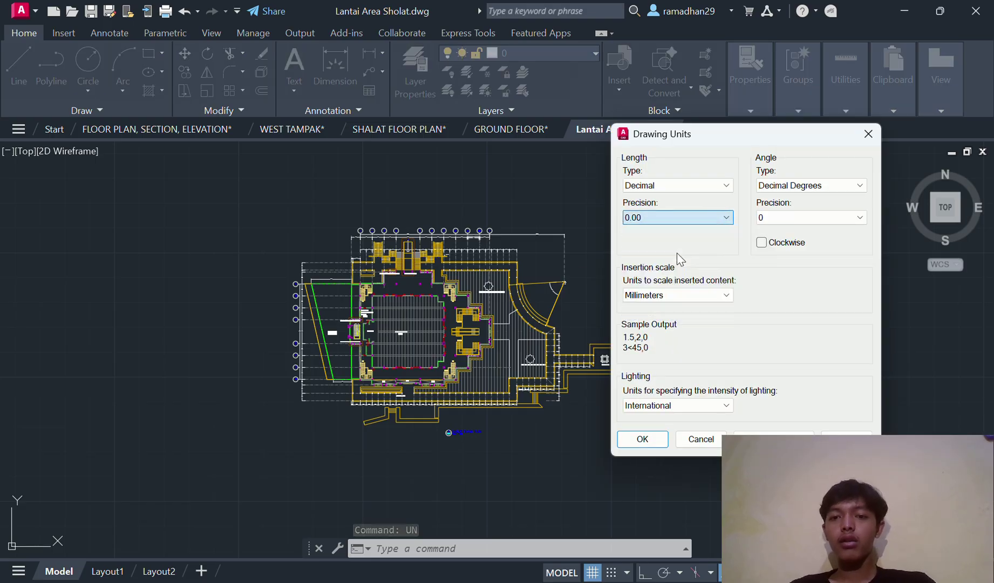
{"action": "left_click", "coordinate": [690, 296]}
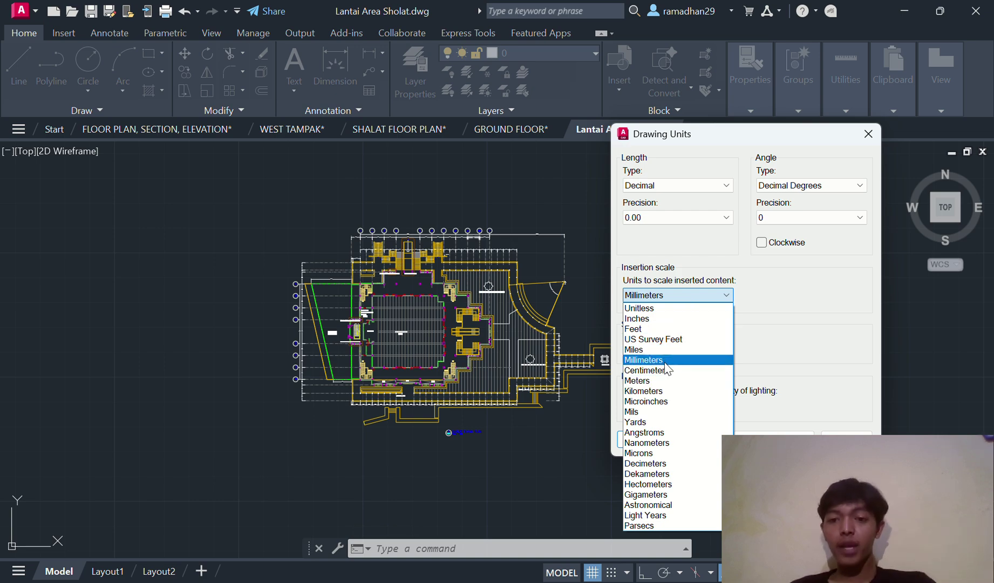
{"action": "left_click", "coordinate": [665, 381]}
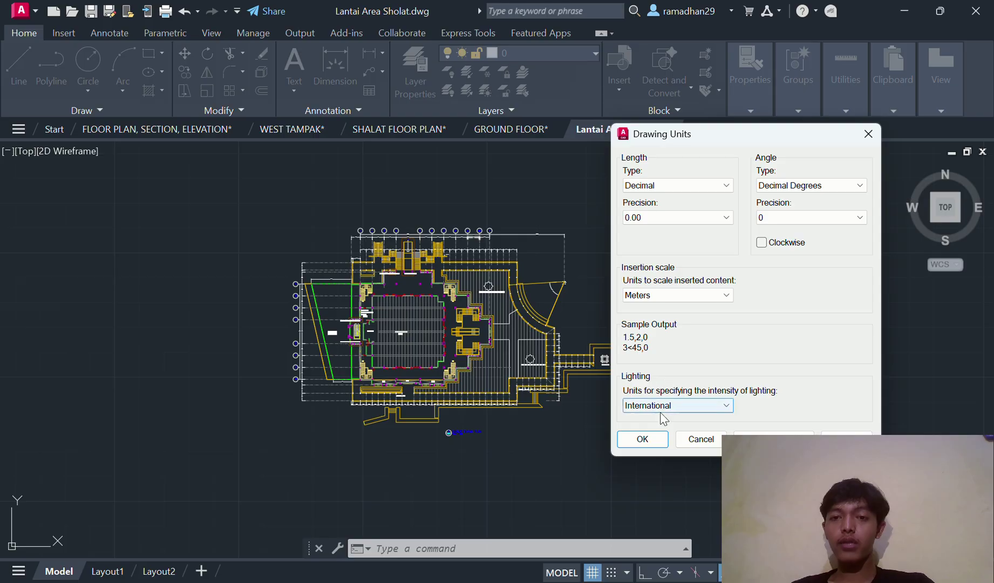
{"action": "left_click", "coordinate": [642, 439]}
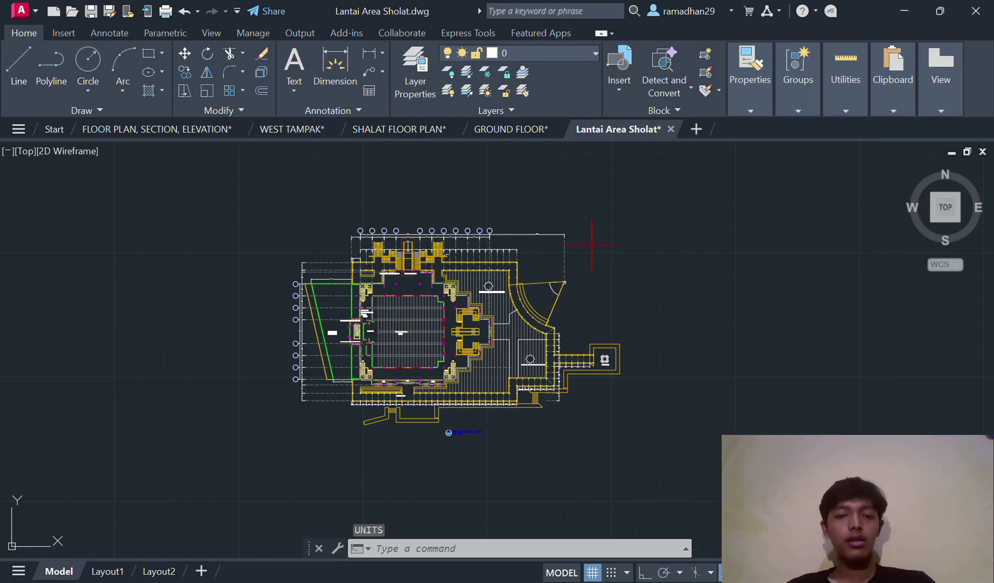
Save the Lantai Area Sholat drawing and switch back to the ISLAMIC CENTRE project in Revit
{"action": "key", "text": "ctrl+s"}
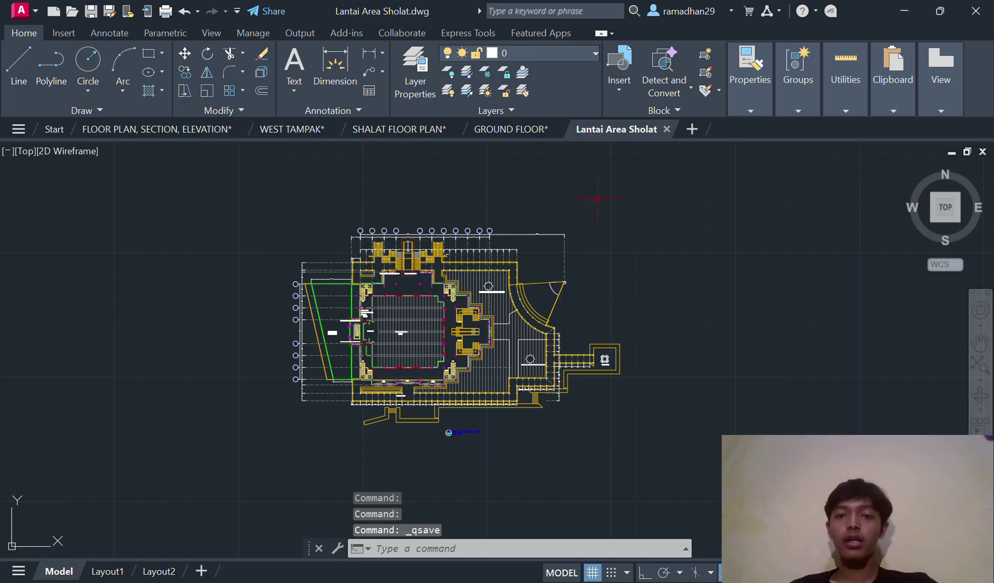
{"action": "left_click", "coordinate": [532, 581]}
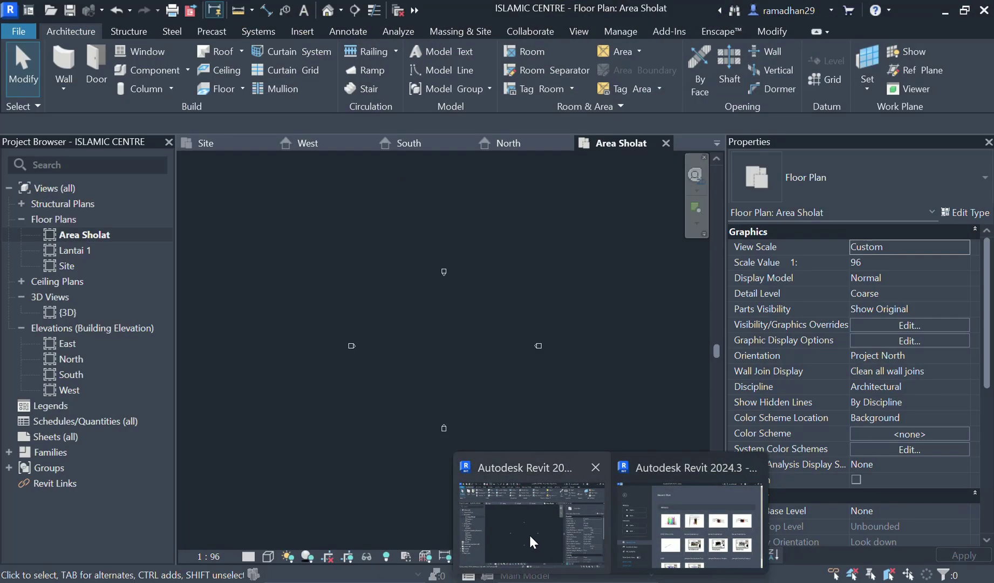
{"action": "left_click", "coordinate": [529, 533]}
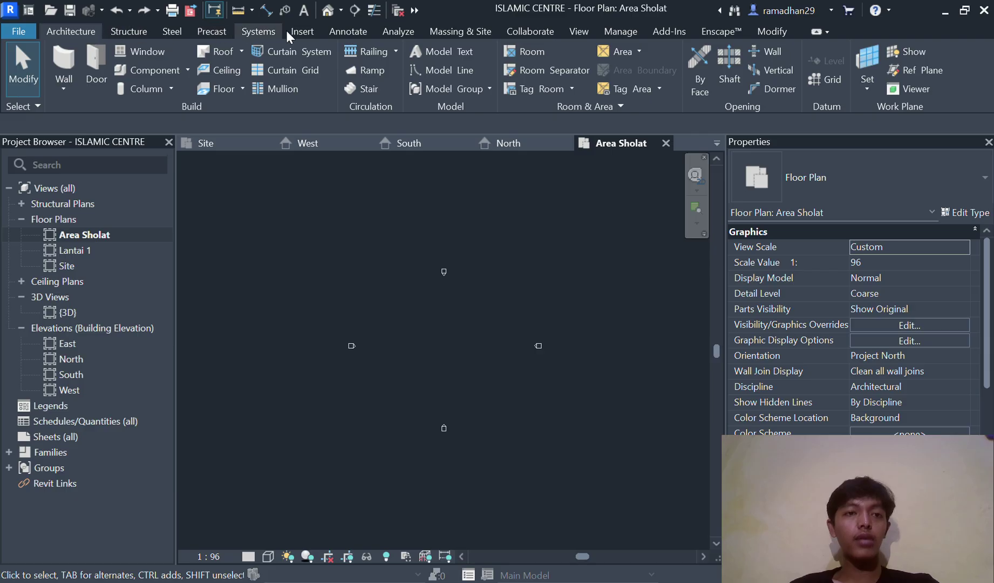
Try to link Lantai Area Sholat.dwg into the Area Sholat plan with Auto - Origin to Internal Origin positioning and meter units
{"action": "left_click", "coordinate": [306, 32]}
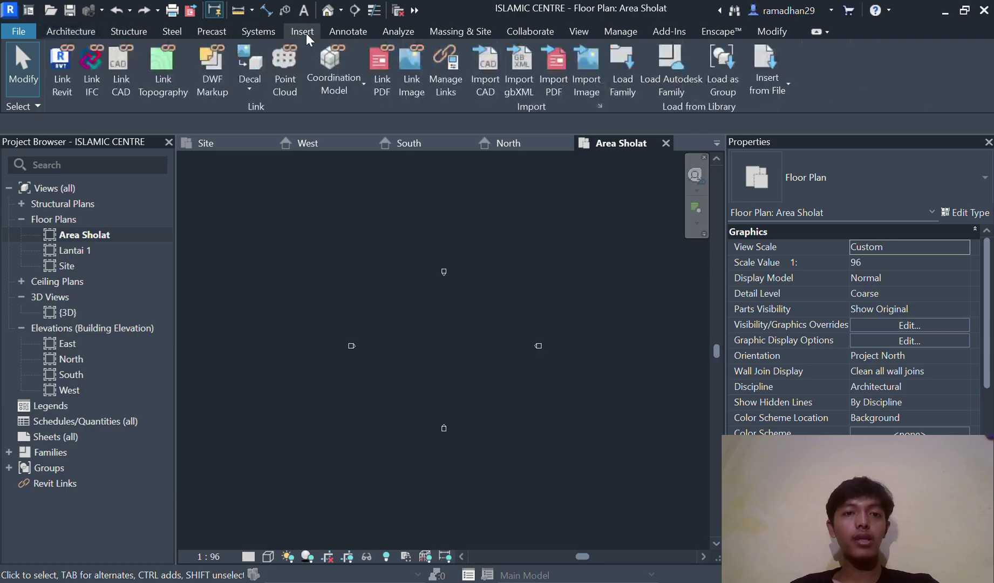
{"action": "left_click", "coordinate": [125, 74]}
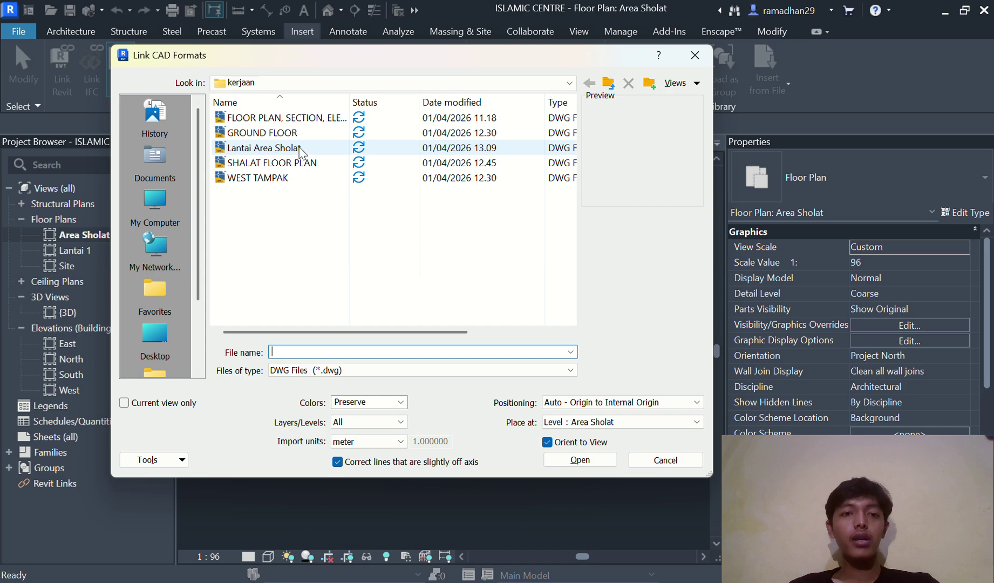
{"action": "double_click", "coordinate": [297, 147]}
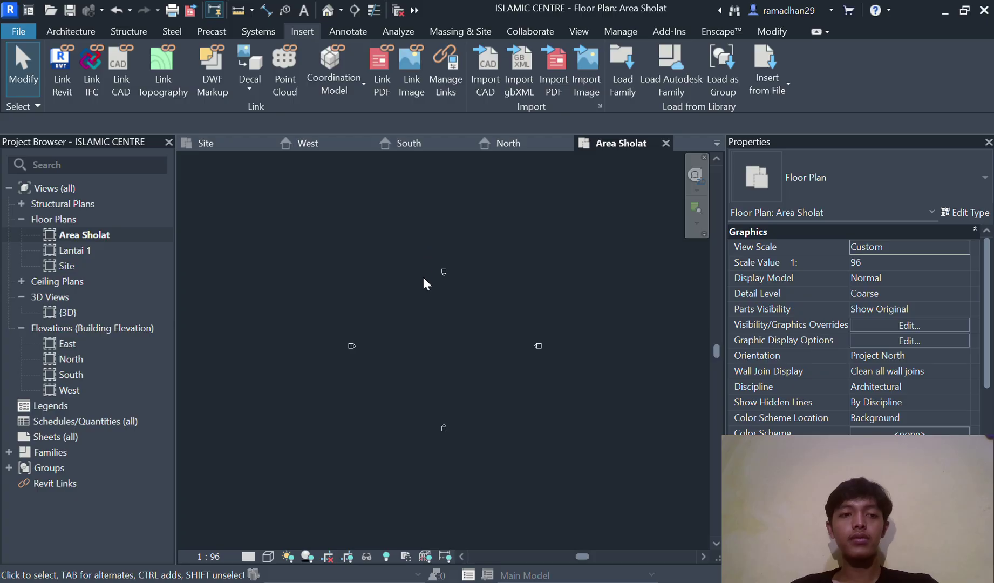
Check the area around the elevation markers in the Area Sholat floor plan for the linked drawing
{"action": "scroll", "coordinate": [465, 372], "scroll_direction": "up", "scroll_amount": 2}
{"action": "scroll", "coordinate": [465, 369], "scroll_direction": "up", "scroll_amount": 2}
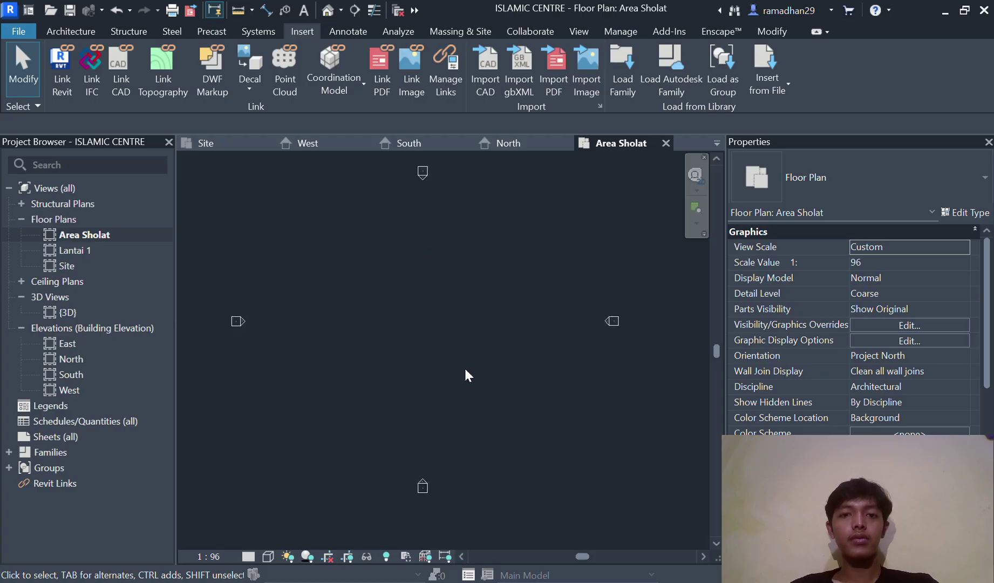
{"action": "scroll", "coordinate": [465, 369], "scroll_direction": "down", "scroll_amount": 5}
{"action": "scroll", "coordinate": [465, 369], "scroll_direction": "up", "scroll_amount": 4}
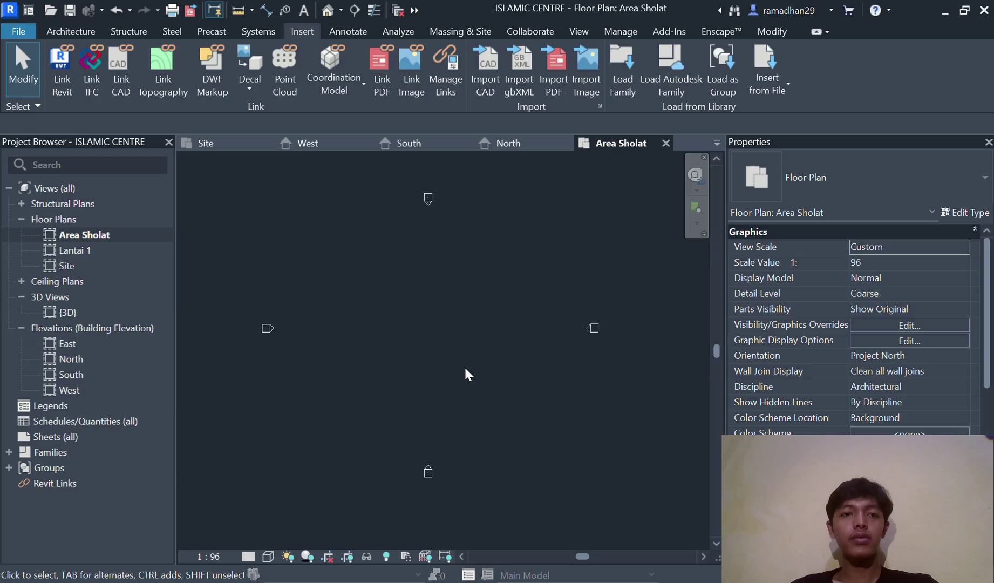
{"action": "scroll", "coordinate": [464, 365], "scroll_direction": "down", "scroll_amount": 3}
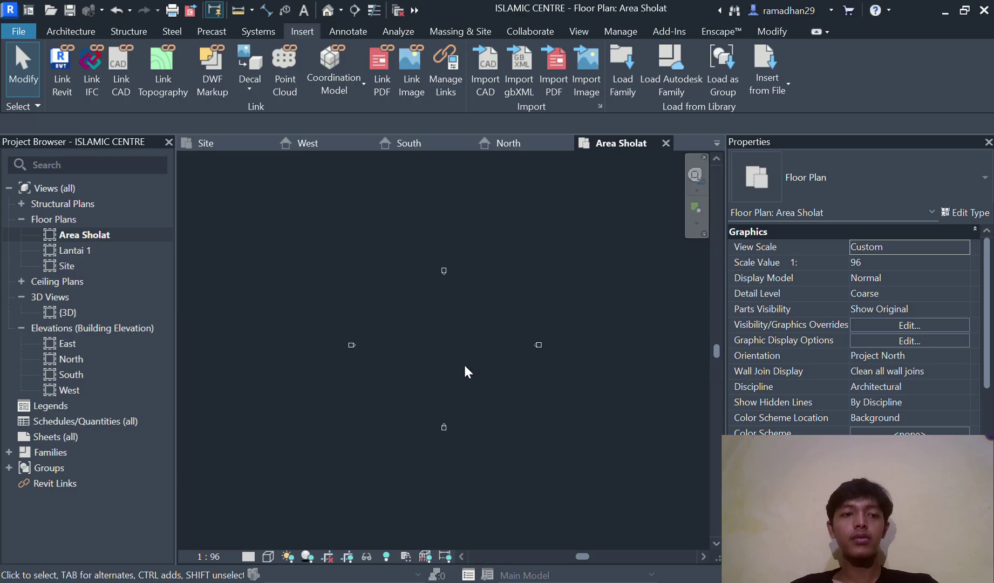
{"action": "double_click", "coordinate": [76, 268]}
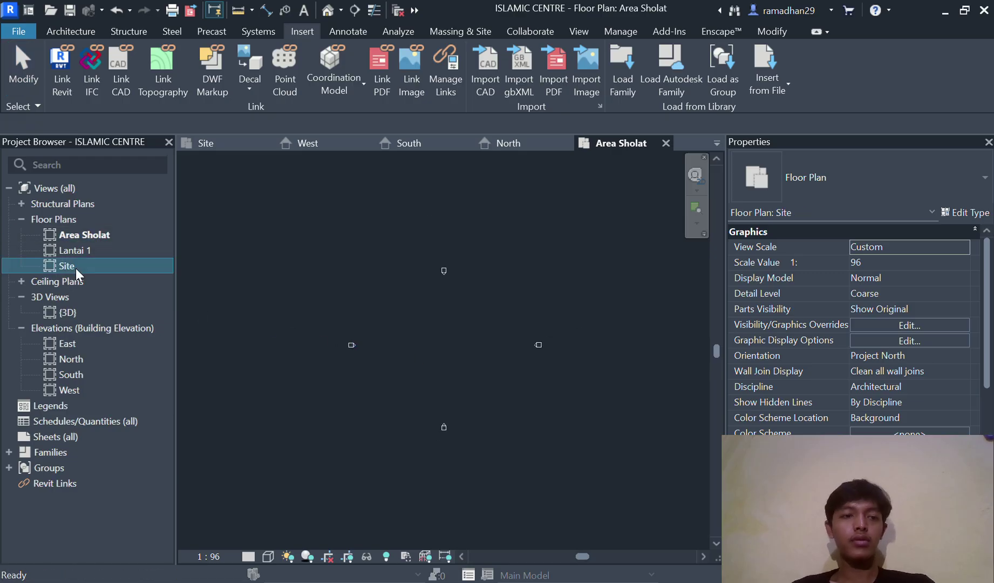
{"action": "double_click", "coordinate": [90, 235]}
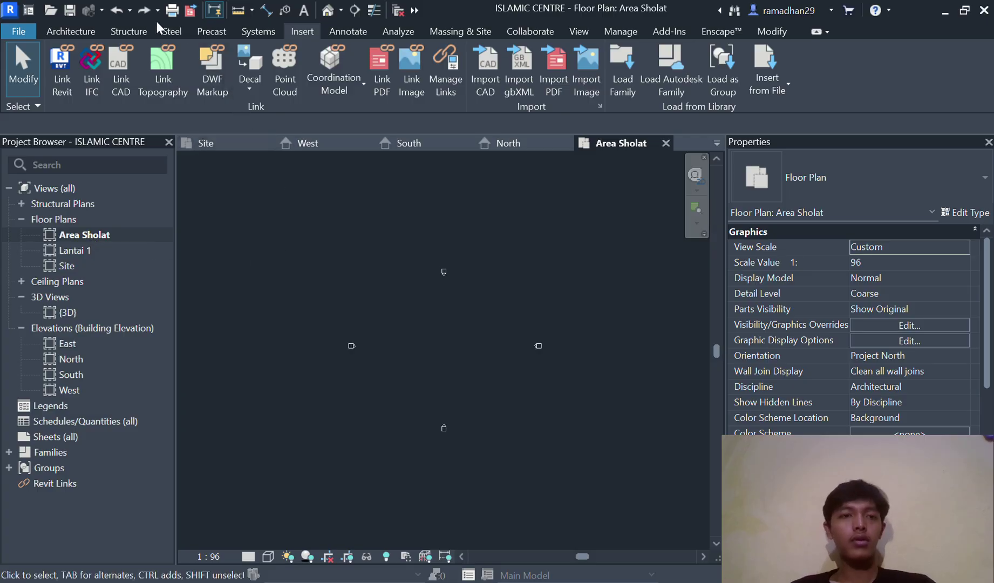
Link Lantai Area Sholat.dwg into the Area Sholat floor plan with Auto - Center to Center positioning and meter units
{"action": "left_click", "coordinate": [122, 68]}
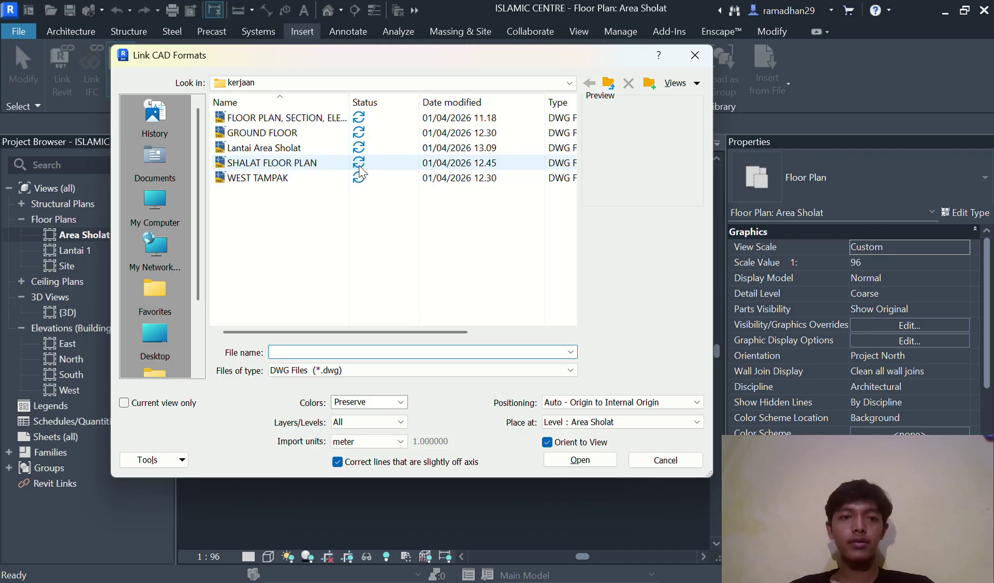
{"action": "left_click", "coordinate": [304, 147]}
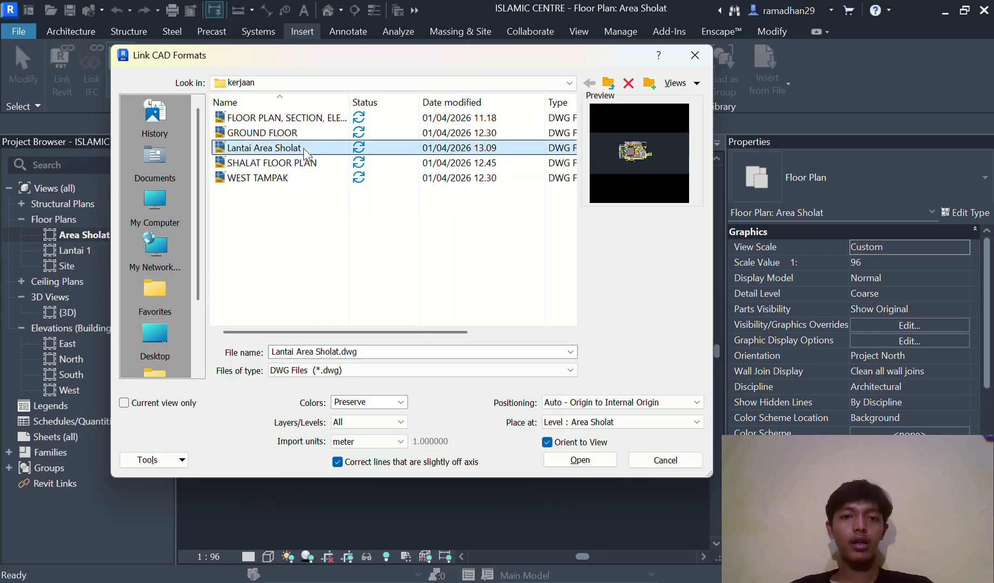
{"action": "left_click", "coordinate": [582, 404]}
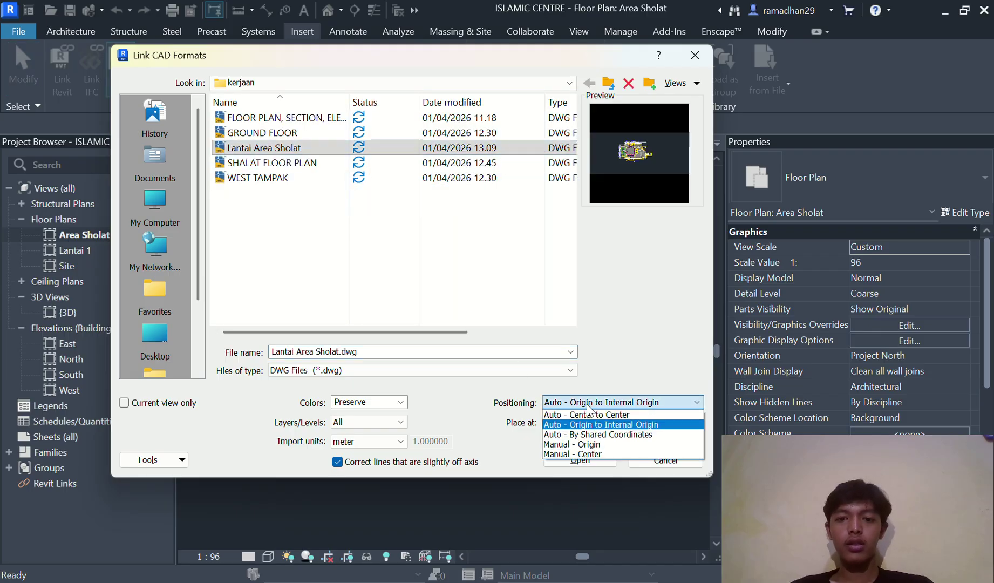
{"action": "left_click", "coordinate": [588, 415]}
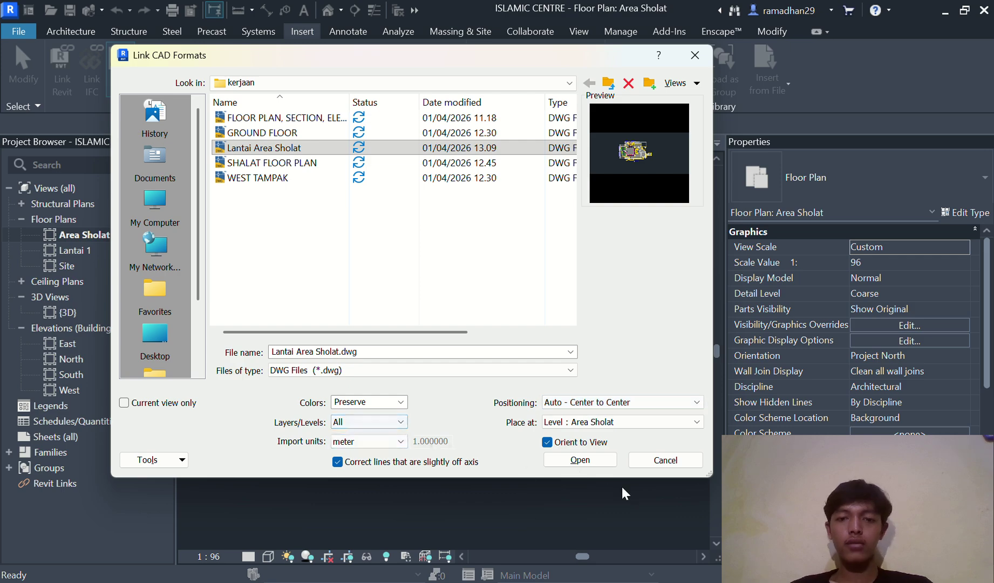
{"action": "left_click", "coordinate": [585, 462]}
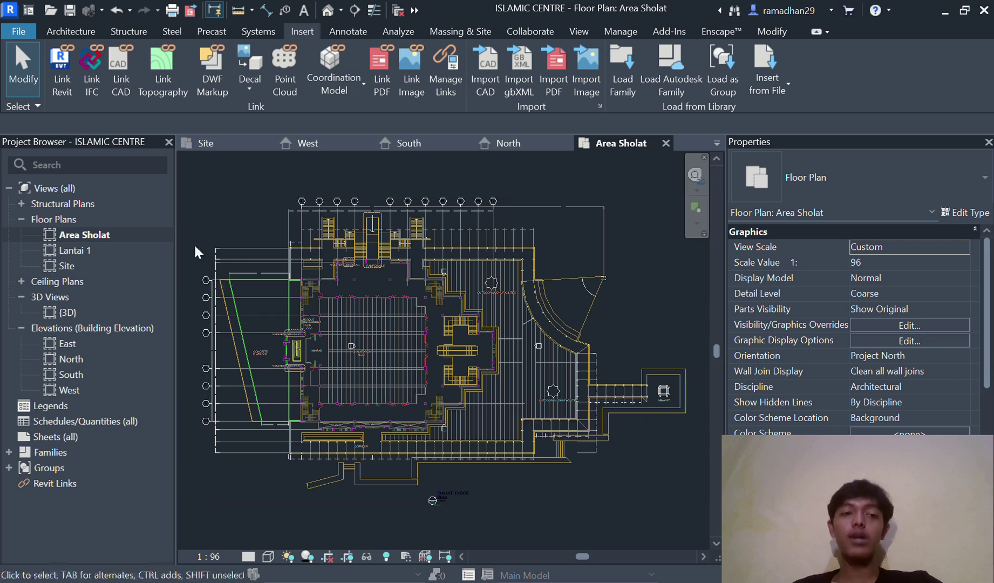
Link GROUND FLOOR.dwg into the Lantai 1 floor plan with Auto - Center to Center positioning and meter units
{"action": "double_click", "coordinate": [82, 251]}
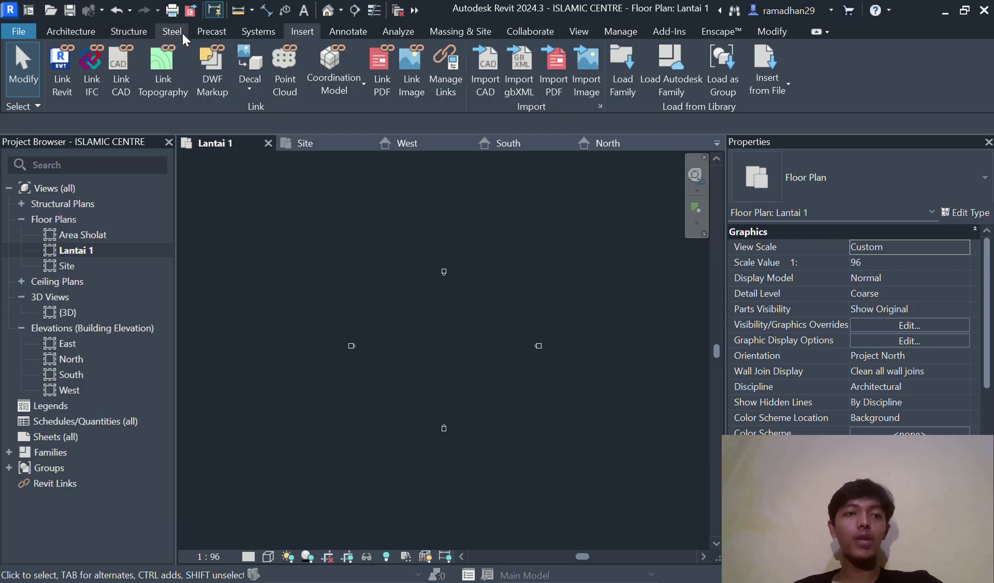
{"action": "left_click", "coordinate": [123, 81]}
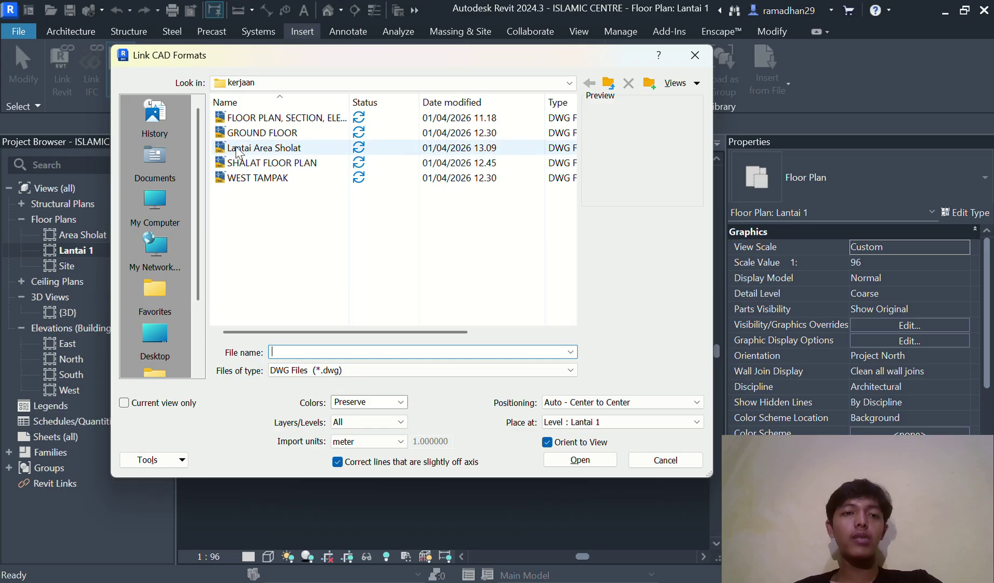
{"action": "left_click", "coordinate": [252, 133]}
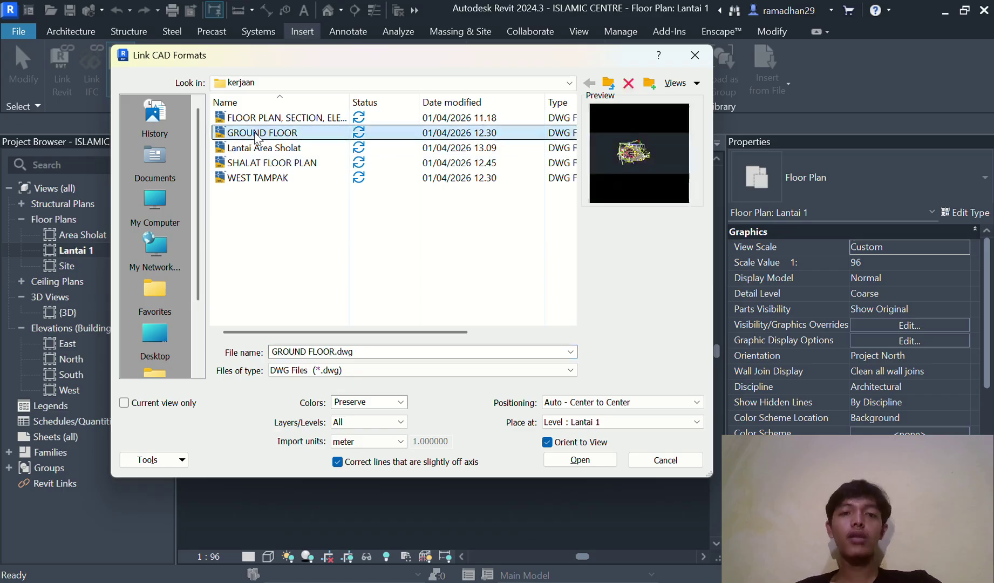
{"action": "left_click", "coordinate": [585, 404]}
{"action": "left_click", "coordinate": [584, 424]}
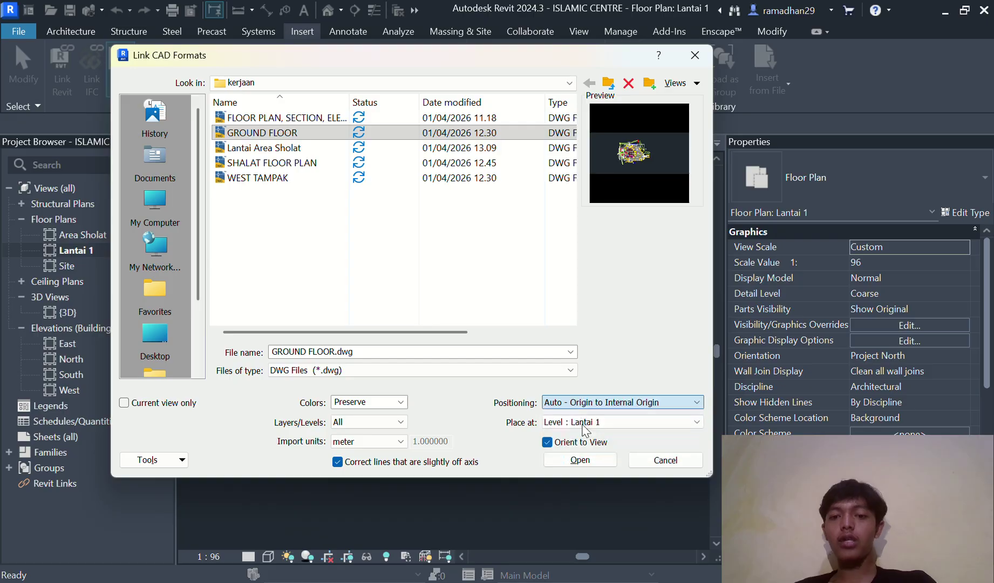
{"action": "left_click", "coordinate": [589, 405]}
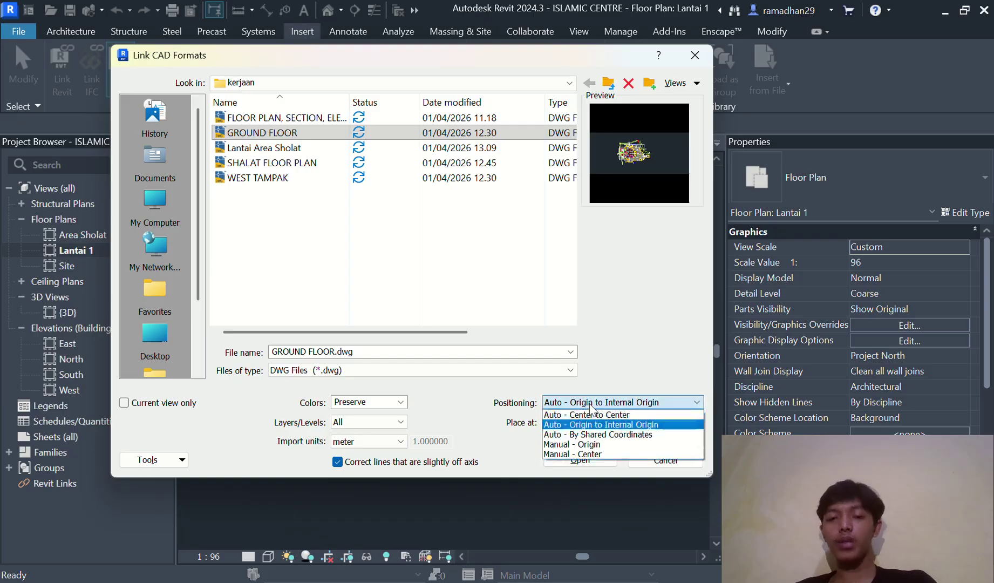
{"action": "left_click", "coordinate": [590, 415]}
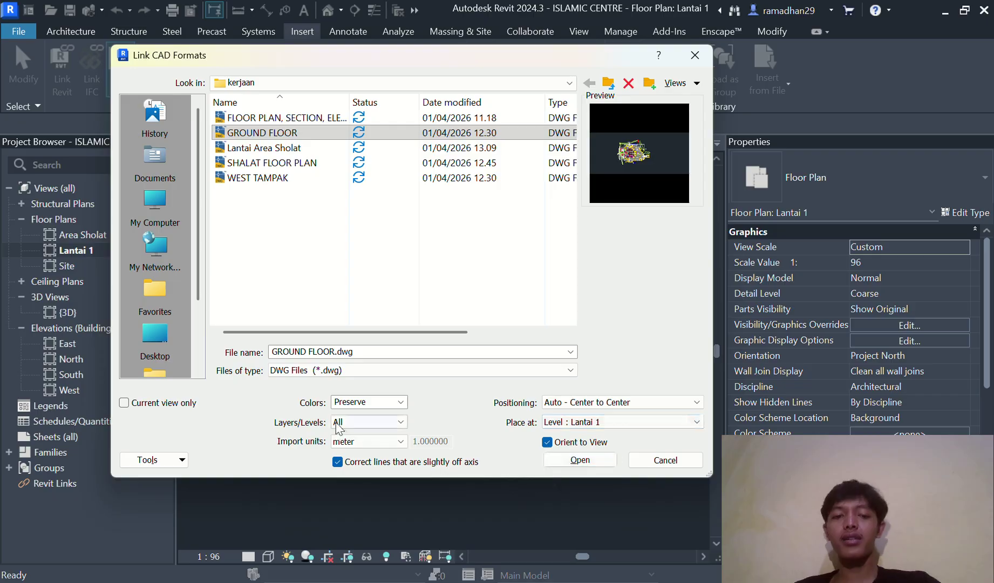
{"action": "left_click", "coordinate": [587, 463]}
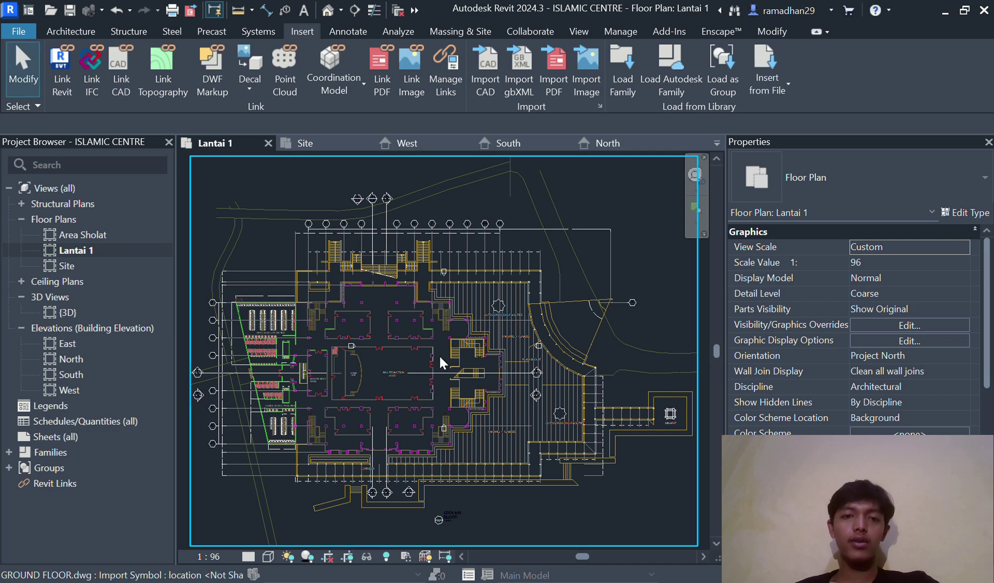
{"action": "scroll", "coordinate": [440, 361], "scroll_direction": "down", "scroll_amount": 3}
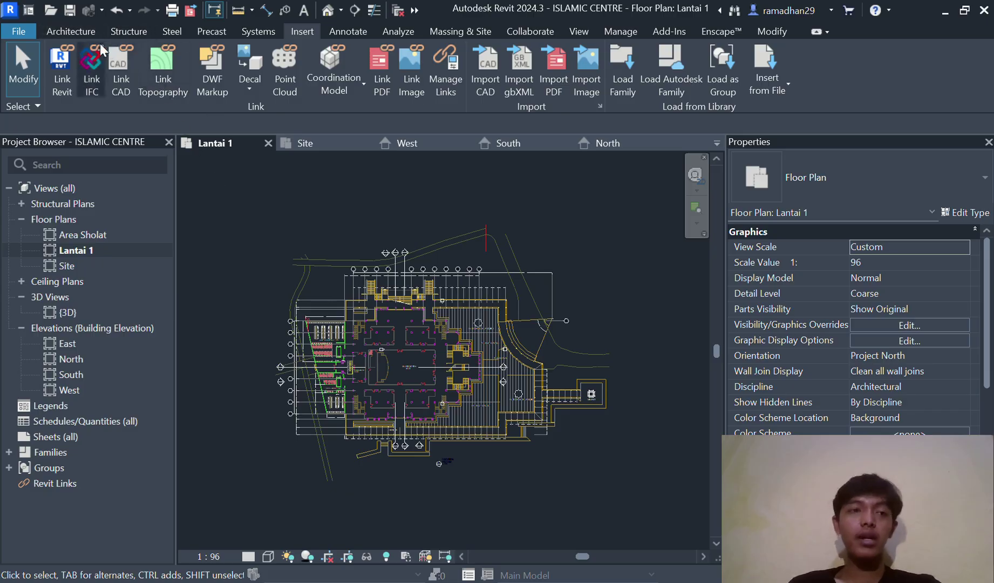
Place a grid in the Lantai 1 plan by picking the linked drawing's axis 11 line
{"action": "left_click", "coordinate": [88, 32]}
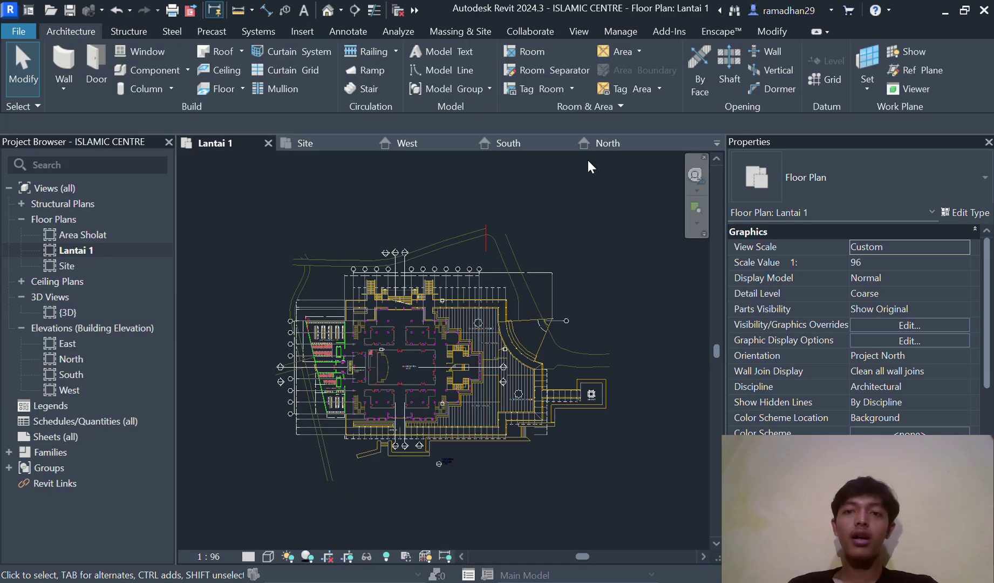
{"action": "left_click", "coordinate": [832, 80]}
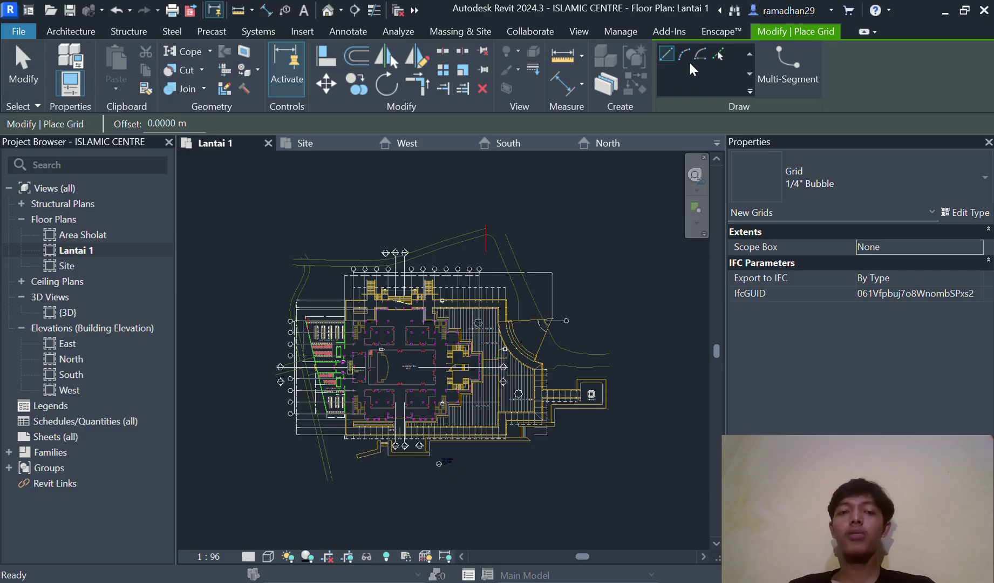
{"action": "left_click", "coordinate": [716, 56]}
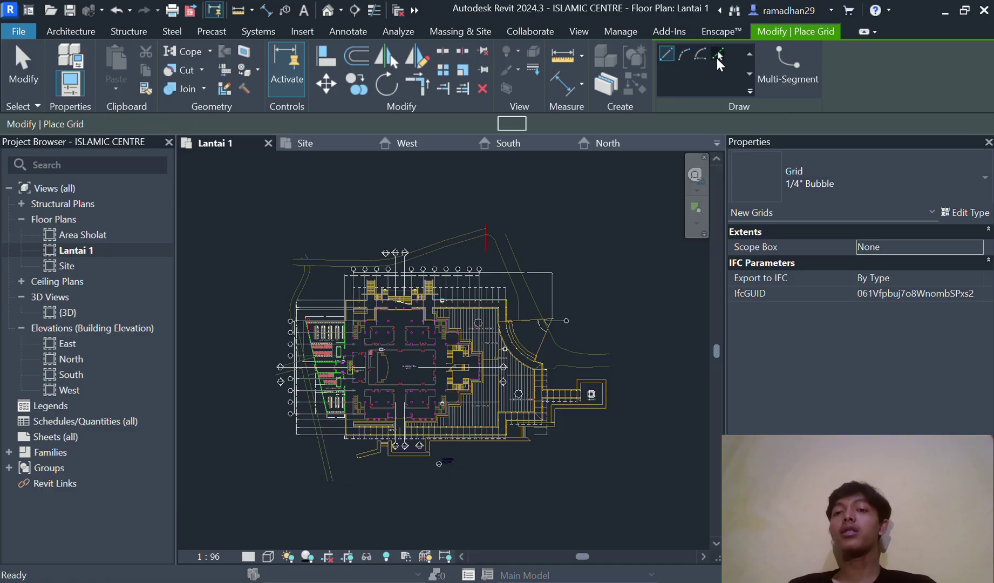
{"action": "scroll", "coordinate": [467, 279], "scroll_direction": "up", "scroll_amount": 5}
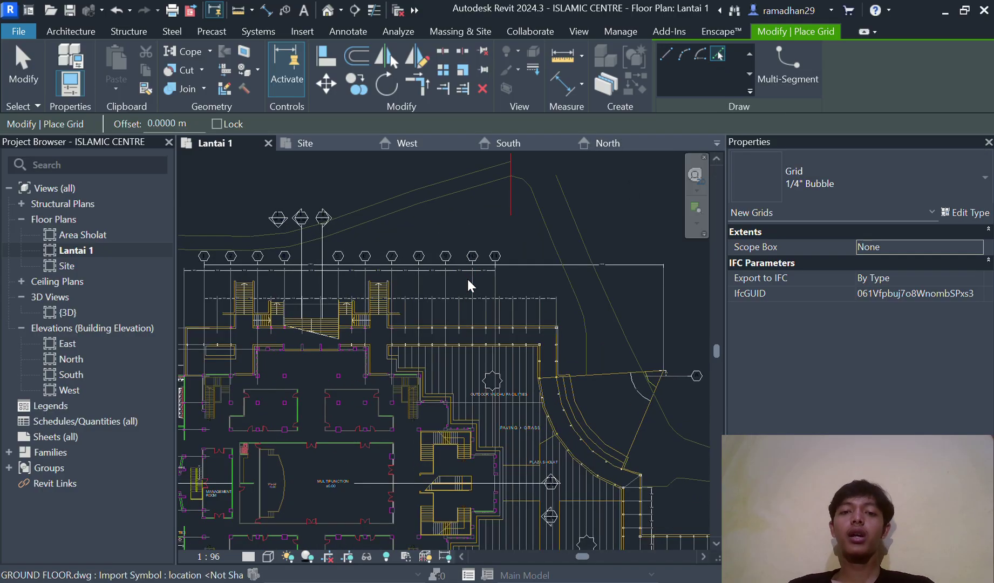
{"action": "scroll", "coordinate": [565, 258], "scroll_direction": "down", "scroll_amount": 4}
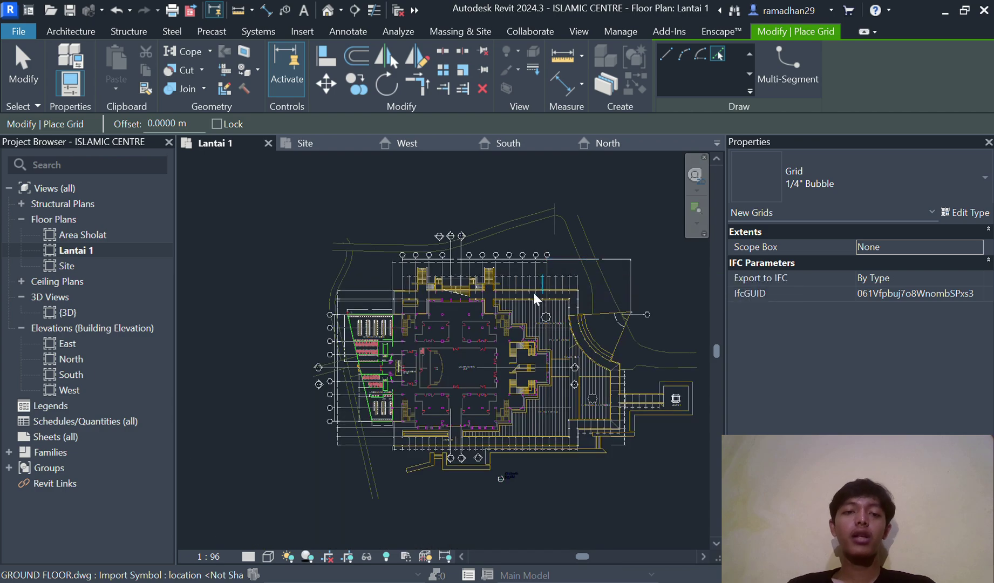
{"action": "scroll", "coordinate": [534, 270], "scroll_direction": "up", "scroll_amount": 2}
{"action": "scroll", "coordinate": [553, 268], "scroll_direction": "up", "scroll_amount": 2}
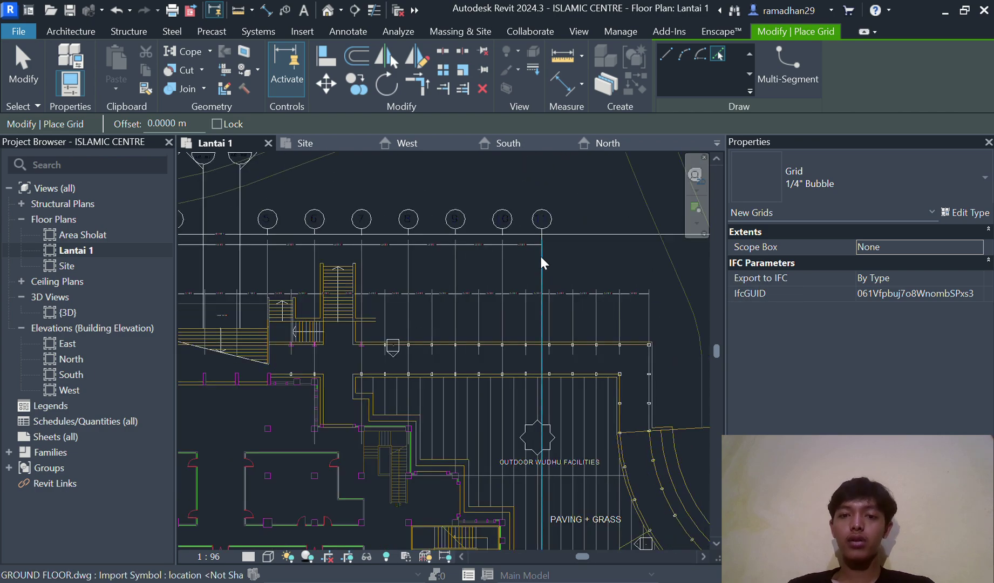
{"action": "scroll", "coordinate": [528, 231], "scroll_direction": "down", "scroll_amount": 2}
{"action": "scroll", "coordinate": [528, 230], "scroll_direction": "down", "scroll_amount": 2}
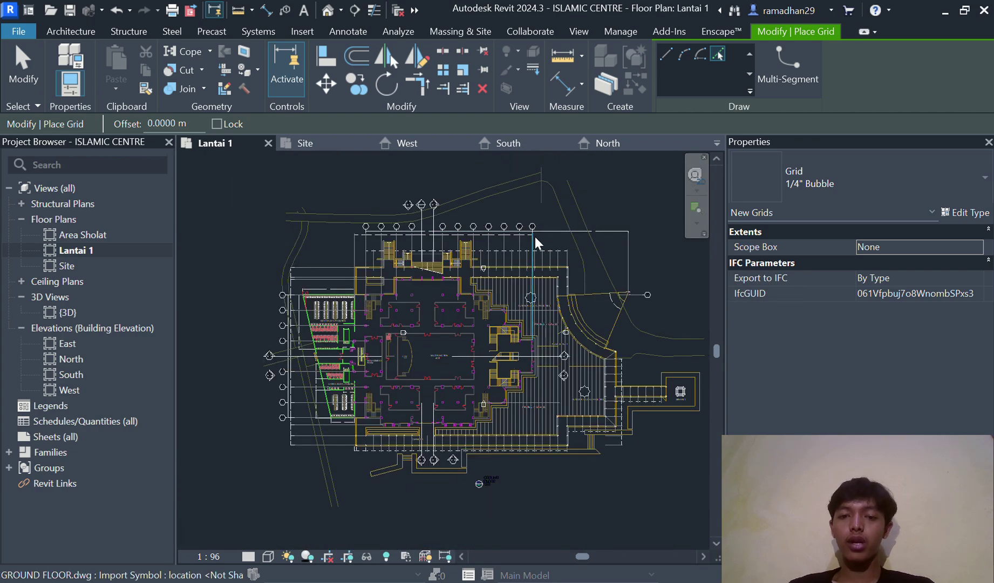
{"action": "scroll", "coordinate": [533, 240], "scroll_direction": "up", "scroll_amount": 2}
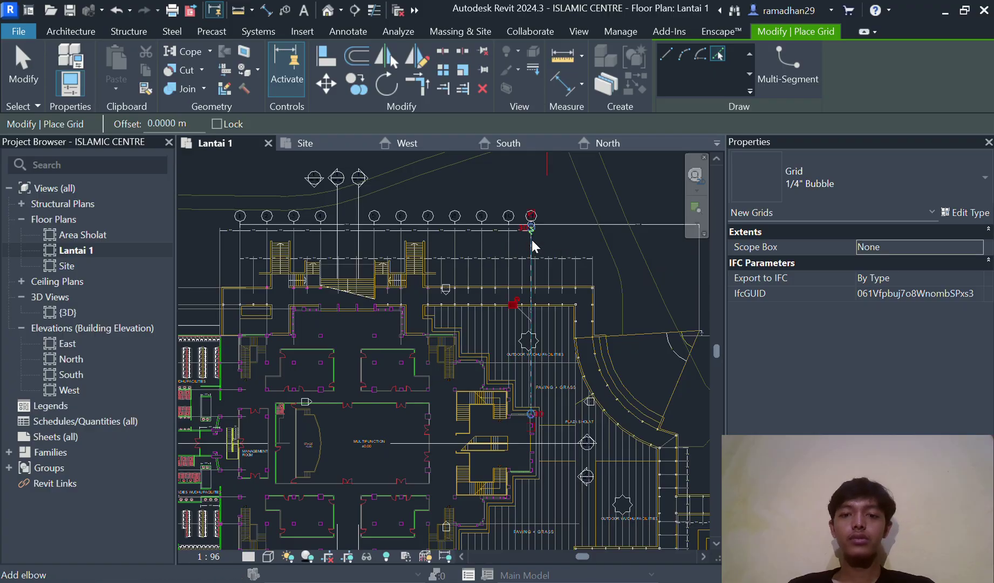
{"action": "scroll", "coordinate": [530, 240], "scroll_direction": "up", "scroll_amount": 1}
{"action": "scroll", "coordinate": [531, 240], "scroll_direction": "up", "scroll_amount": 3}
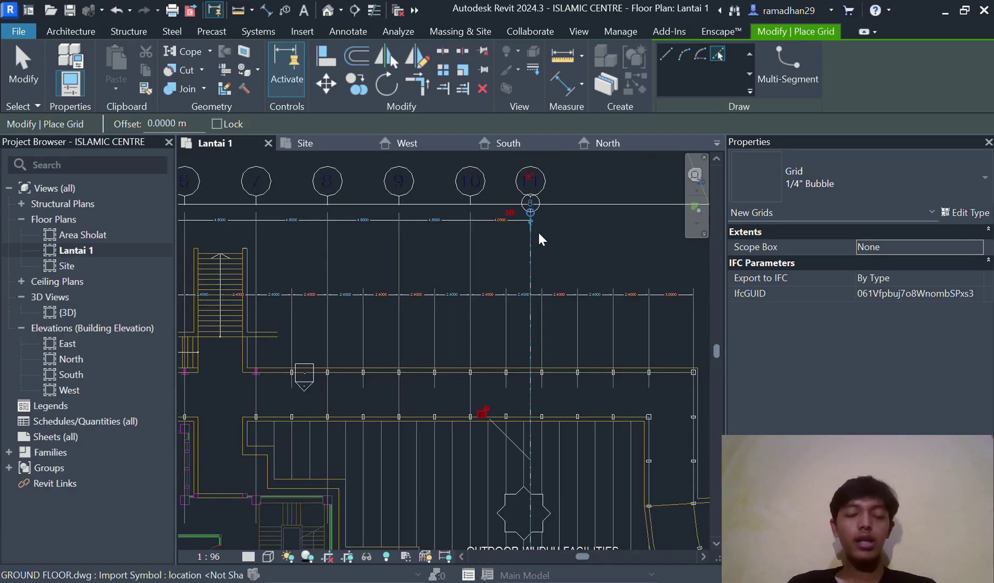
{"action": "left_click", "coordinate": [529, 234]}
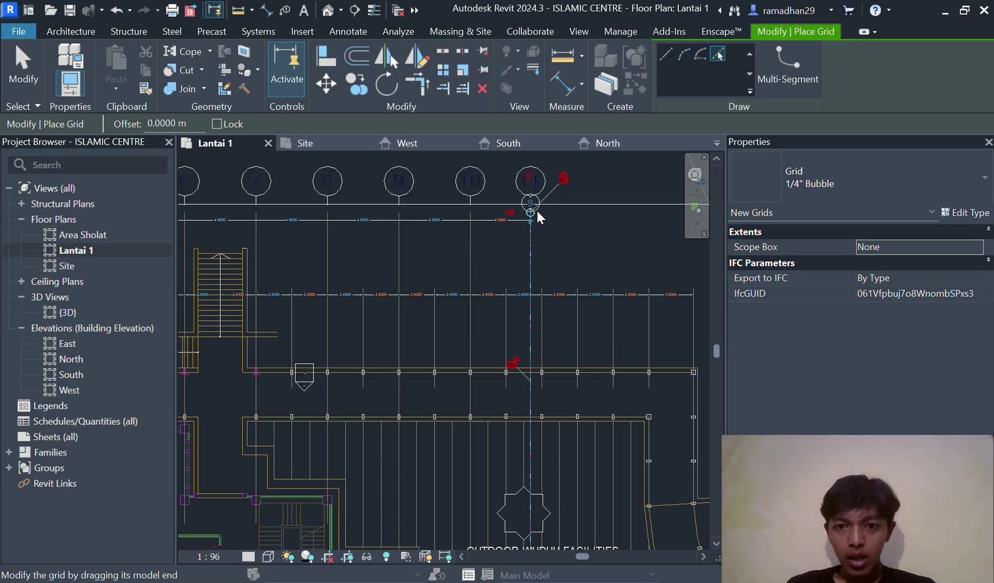
Extend both ends of the new axis 11 grid past the outline of the linked ground floor drawing
{"action": "left_click_drag", "start_coordinate": [530, 212], "coordinate": [531, 155]}
{"action": "scroll", "coordinate": [525, 335], "scroll_direction": "up", "scroll_amount": 4}
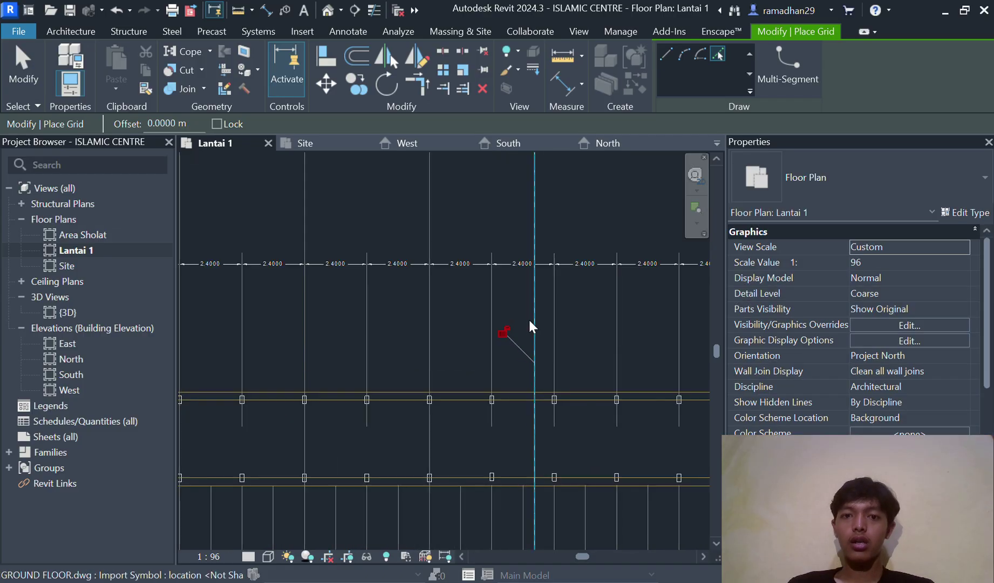
{"action": "scroll", "coordinate": [529, 326], "scroll_direction": "down", "scroll_amount": 9}
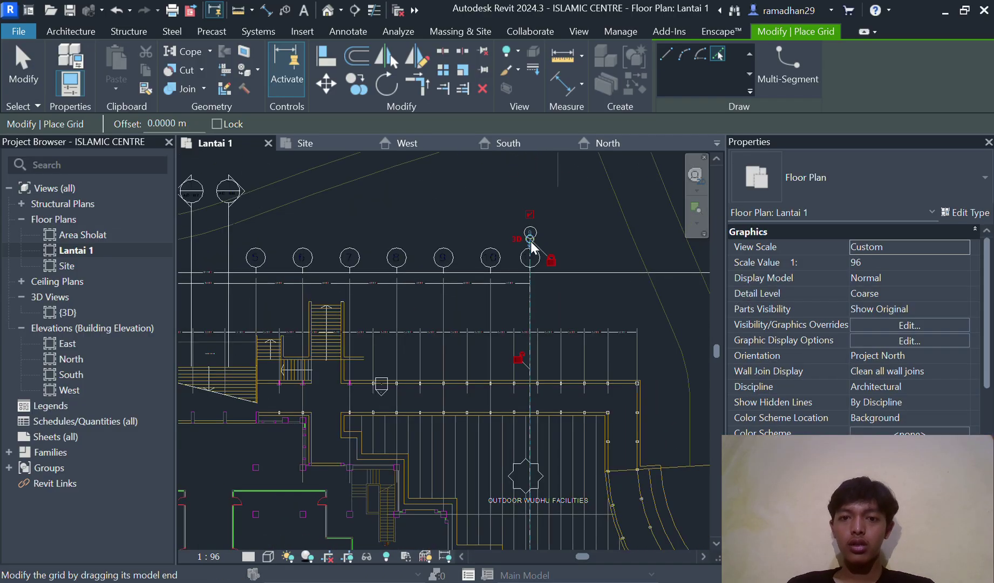
{"action": "scroll", "coordinate": [526, 359], "scroll_direction": "down", "scroll_amount": 5}
{"action": "scroll", "coordinate": [526, 348], "scroll_direction": "up", "scroll_amount": 2}
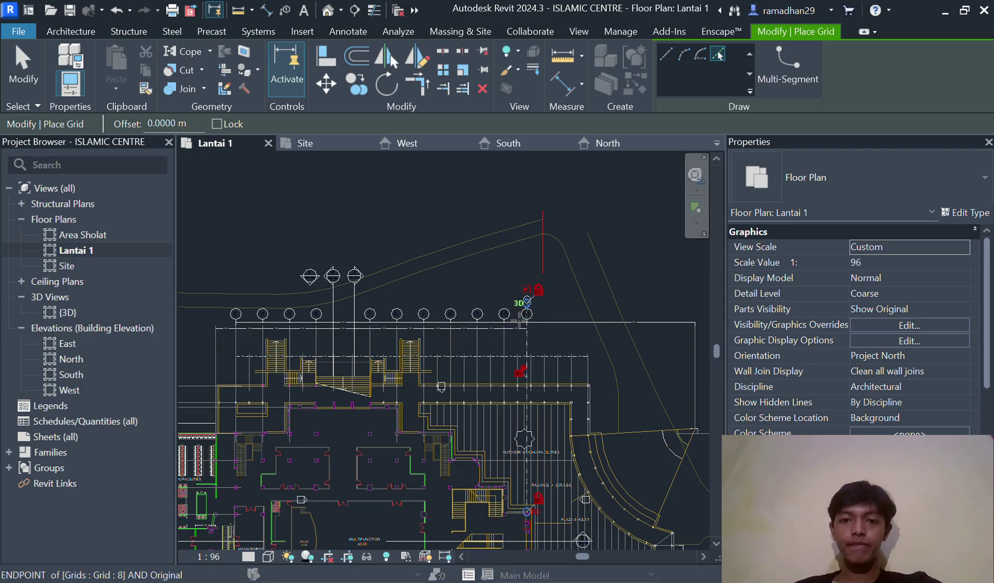
{"action": "left_click_drag", "start_coordinate": [529, 304], "coordinate": [526, 196]}
{"action": "scroll", "coordinate": [526, 234], "scroll_direction": "down", "scroll_amount": 2}
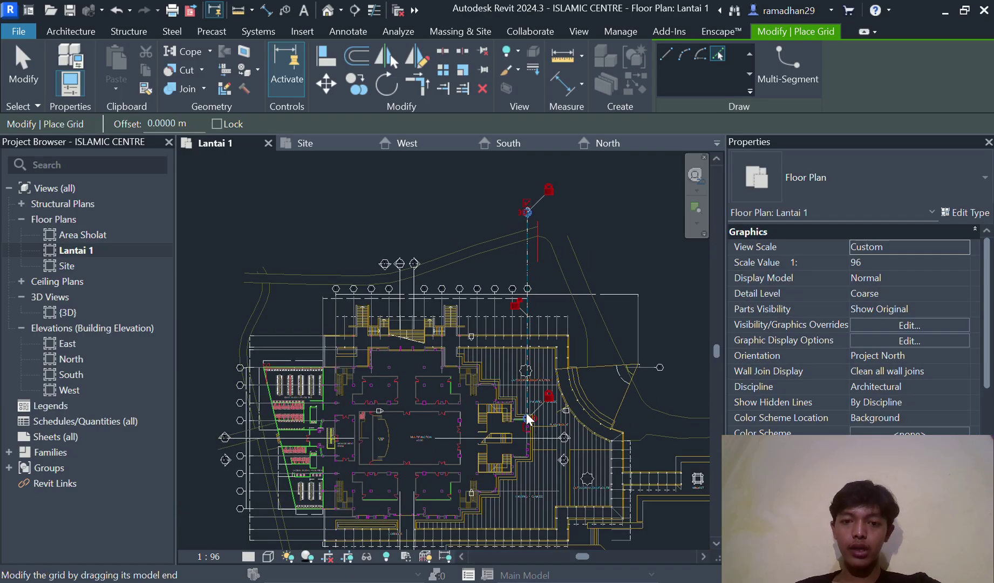
{"action": "left_click_drag", "start_coordinate": [526, 413], "coordinate": [527, 475]}
{"action": "scroll", "coordinate": [527, 339], "scroll_direction": "down", "scroll_amount": 3}
{"action": "scroll", "coordinate": [526, 456], "scroll_direction": "up", "scroll_amount": 2}
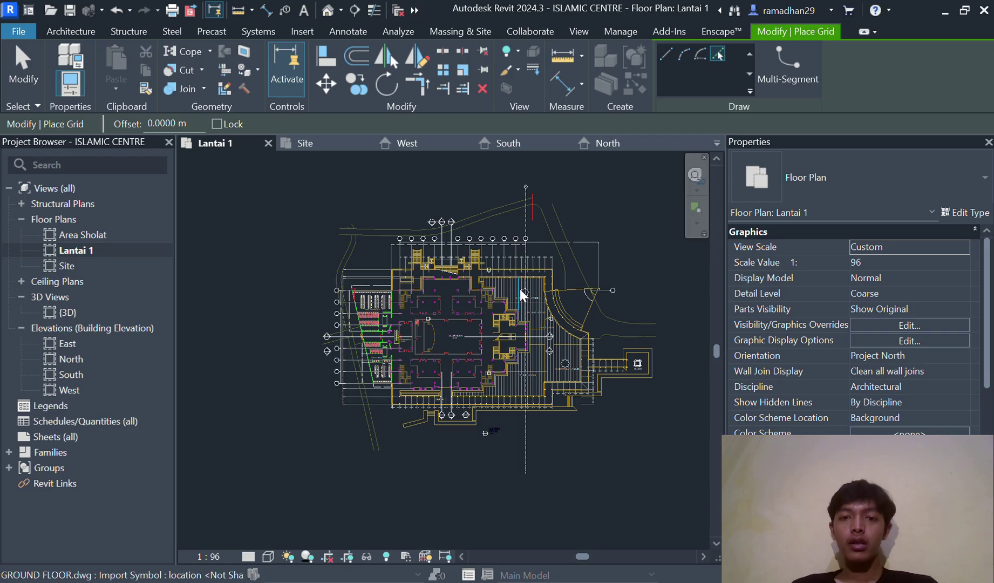
Finish placing grids and rename the new grid as 11 to match the linked drawing's axis
{"action": "scroll", "coordinate": [519, 200], "scroll_direction": "up", "scroll_amount": 6}
{"action": "scroll", "coordinate": [513, 292], "scroll_direction": "down", "scroll_amount": 3}
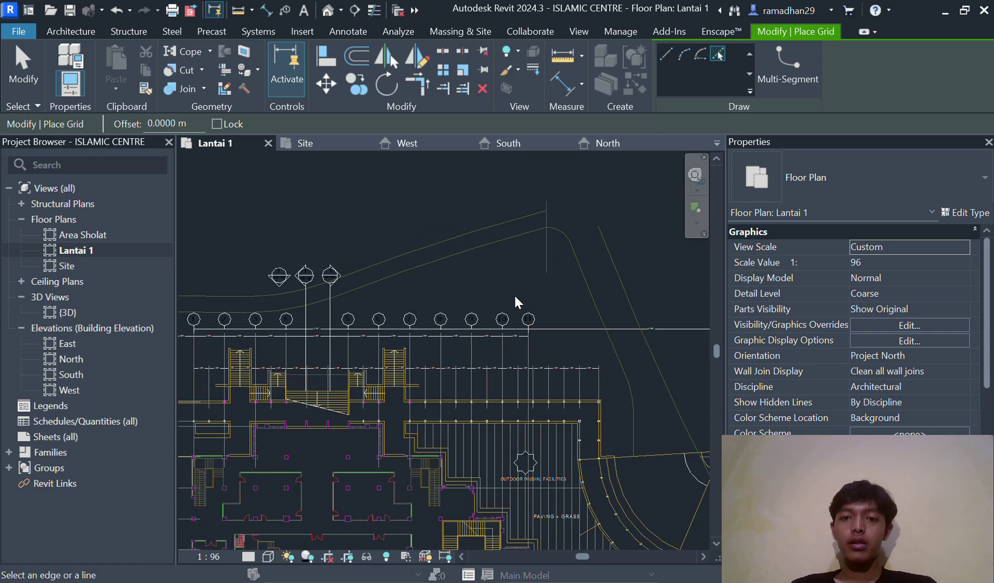
{"action": "scroll", "coordinate": [533, 219], "scroll_direction": "up", "scroll_amount": 5}
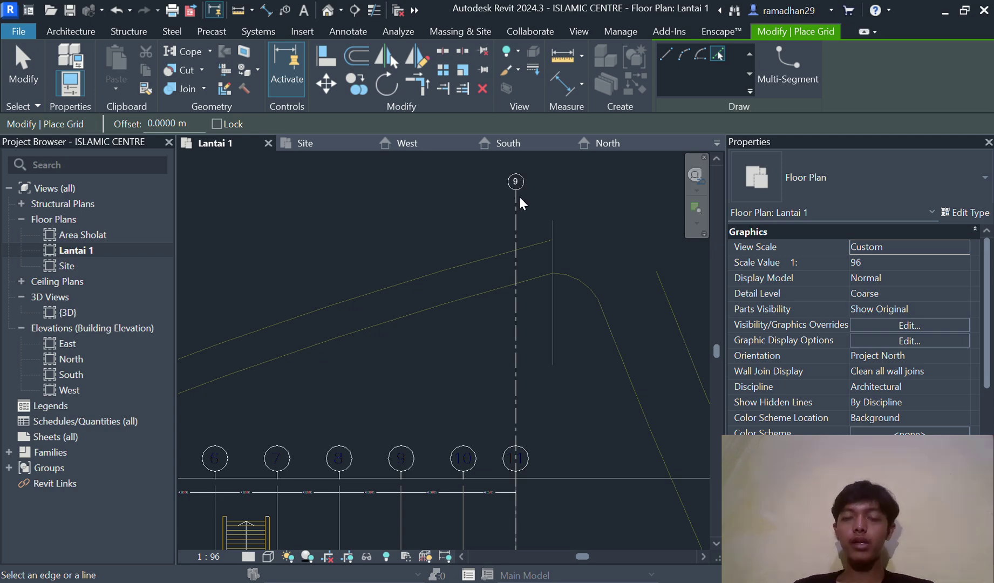
{"action": "key", "text": "Escape"}
{"action": "left_click", "coordinate": [516, 181]}
{"action": "left_click", "coordinate": [516, 181]}
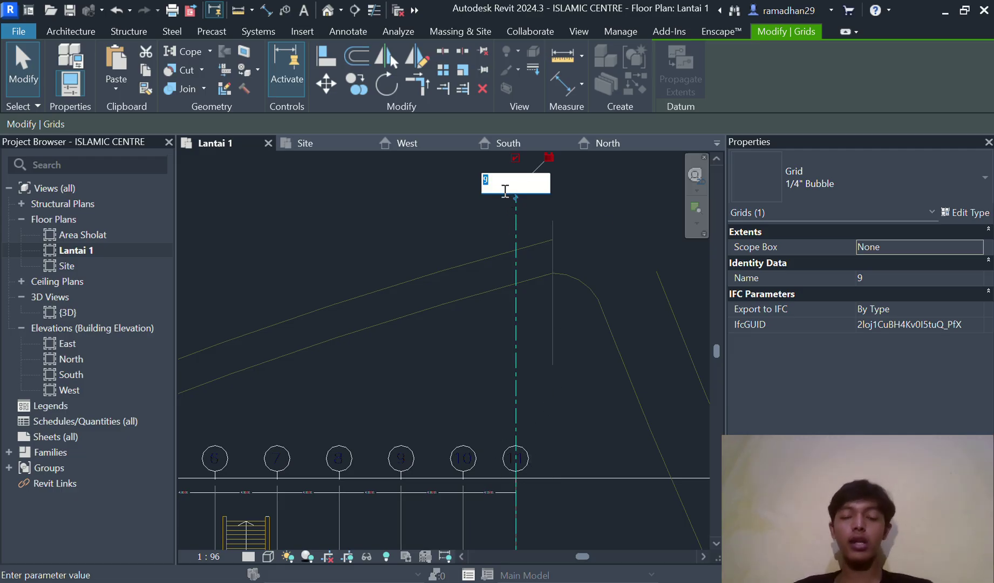
{"action": "type", "text": "11"}
{"action": "key", "text": "Return"}
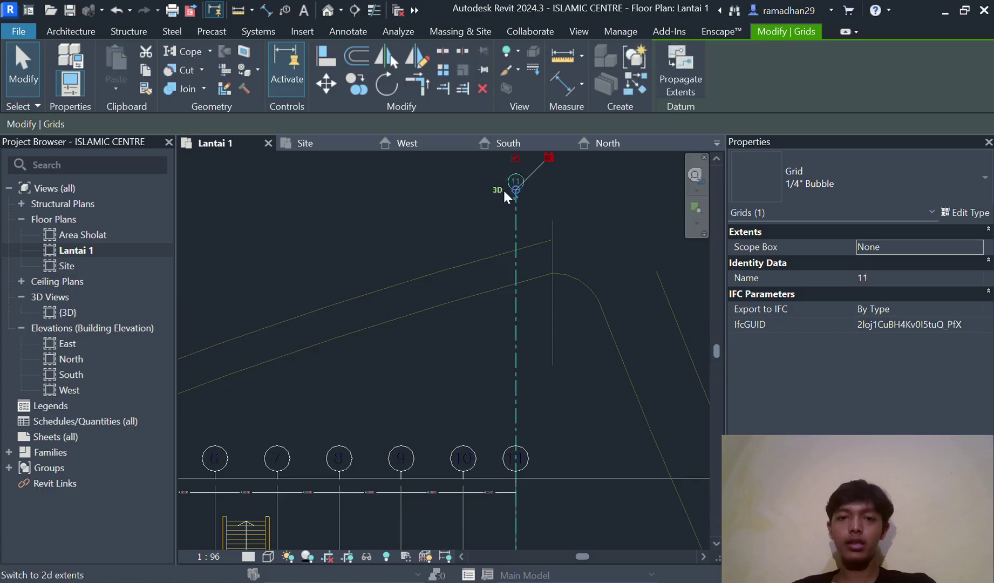
Place a grid on the linked drawing's axis 10 line and extend its upper end level with the axis 11 bubble
{"action": "scroll", "coordinate": [596, 327], "scroll_direction": "down", "scroll_amount": 2}
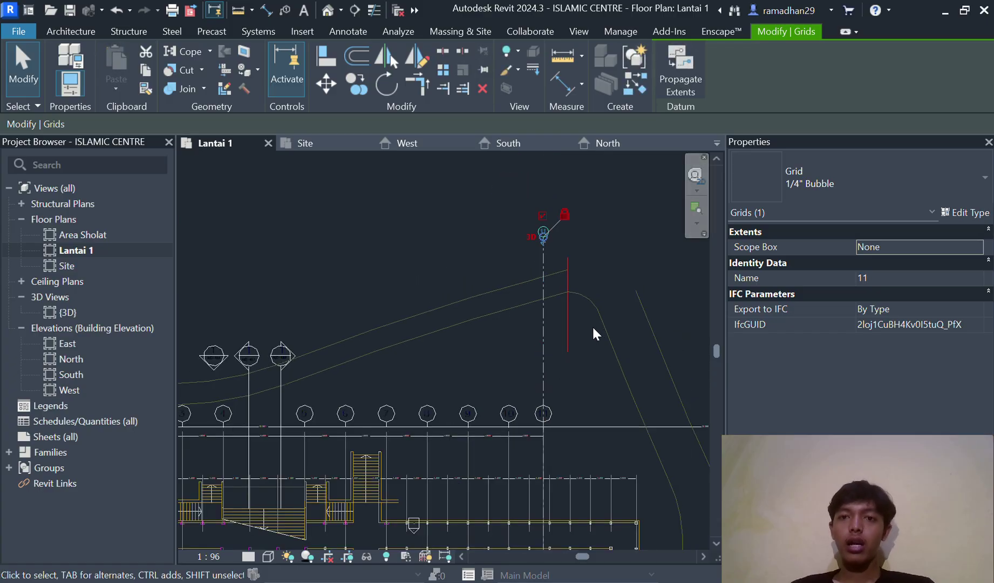
{"action": "scroll", "coordinate": [592, 325], "scroll_direction": "up", "scroll_amount": 1}
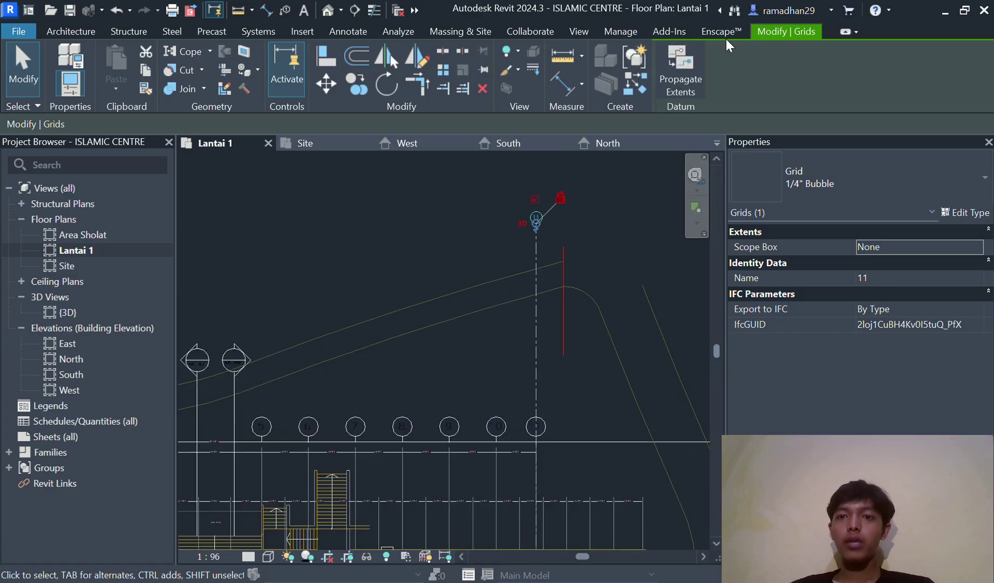
{"action": "left_click", "coordinate": [65, 31]}
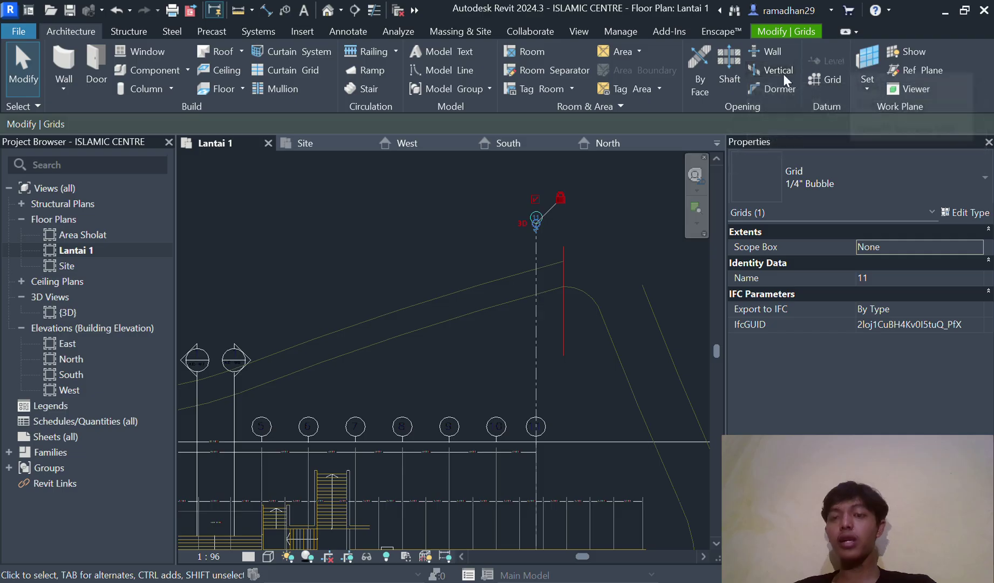
{"action": "left_click", "coordinate": [829, 80]}
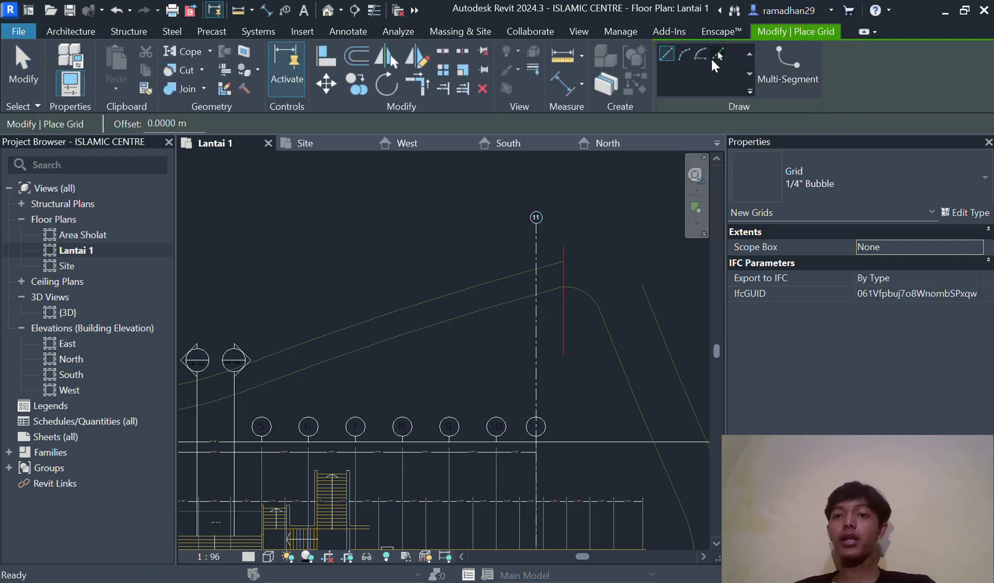
{"action": "left_click", "coordinate": [717, 52]}
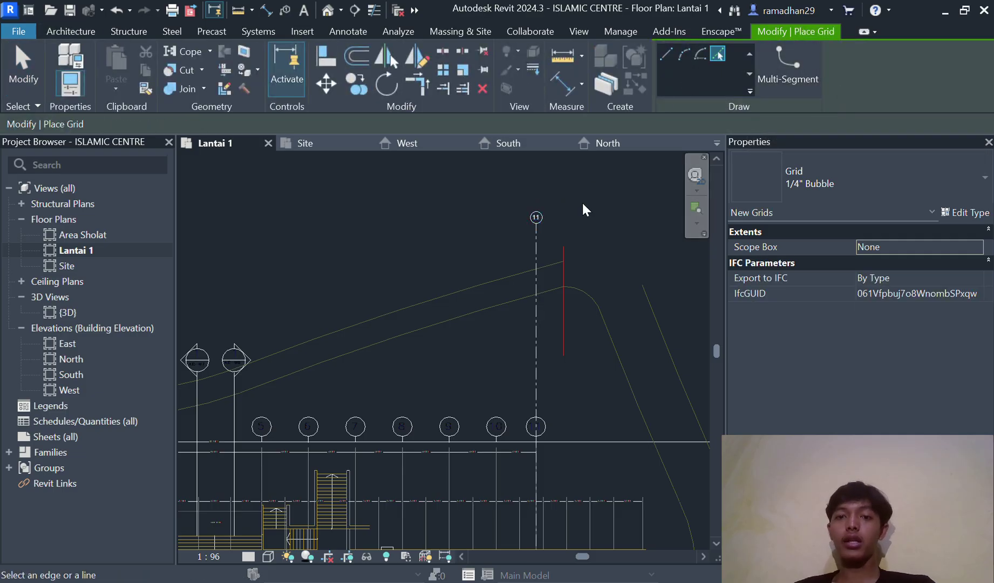
{"action": "left_click", "coordinate": [496, 475]}
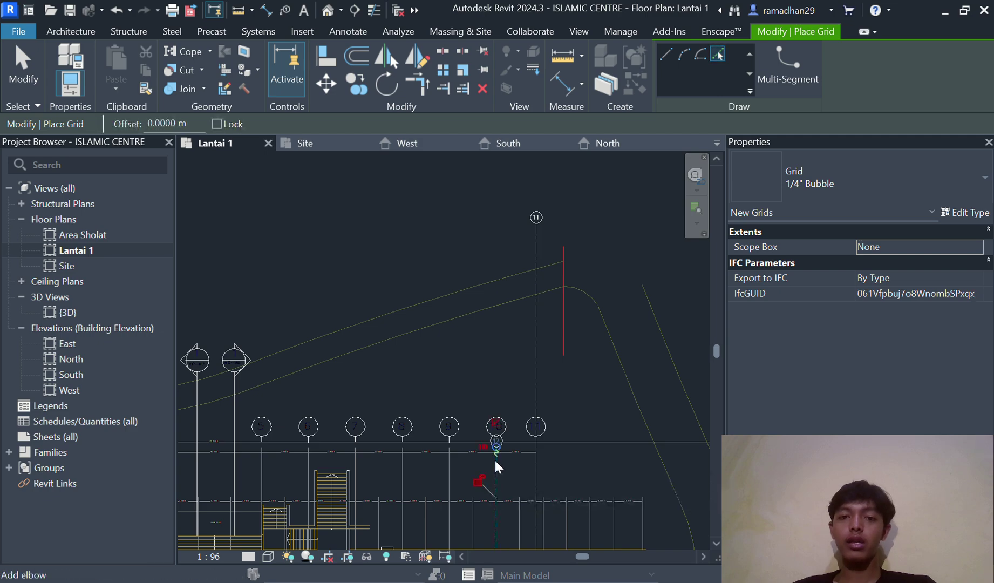
{"action": "left_click_drag", "start_coordinate": [496, 445], "coordinate": [516, 223]}
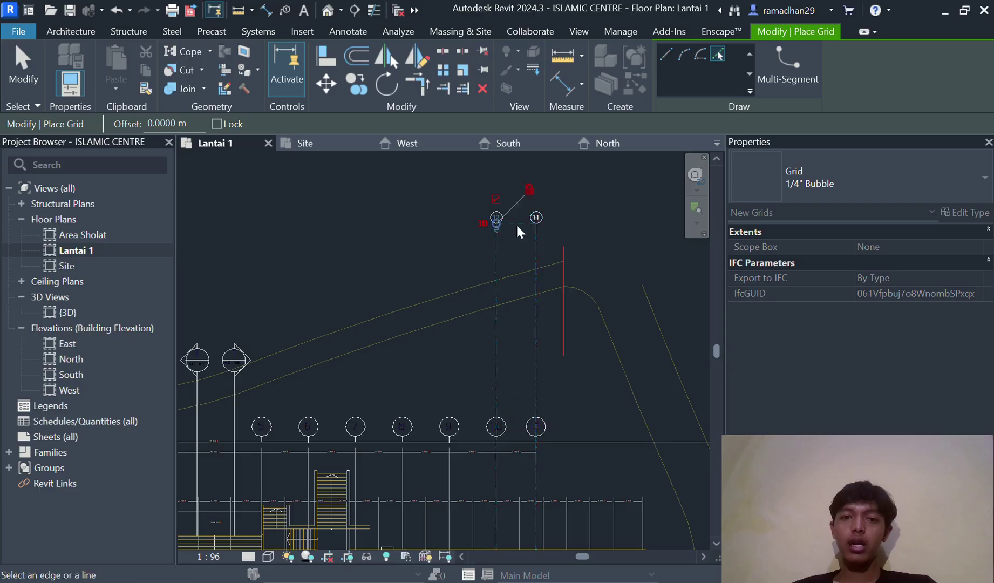
Place grids by picking the linked drawing's axis 9, 8, 7, 6 and 5 lines
{"action": "left_click", "coordinate": [447, 473]}
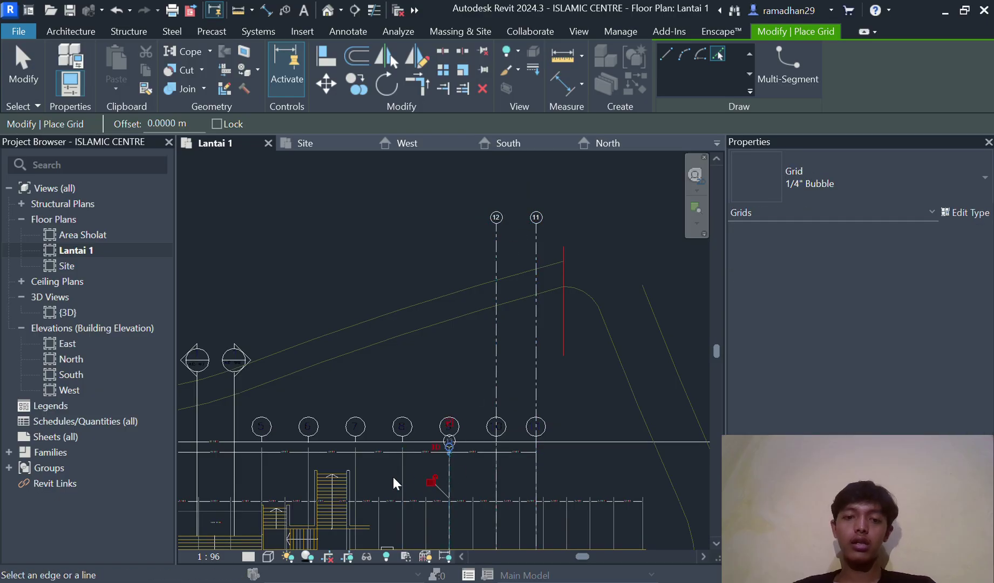
{"action": "left_click", "coordinate": [402, 476]}
{"action": "left_click", "coordinate": [356, 470]}
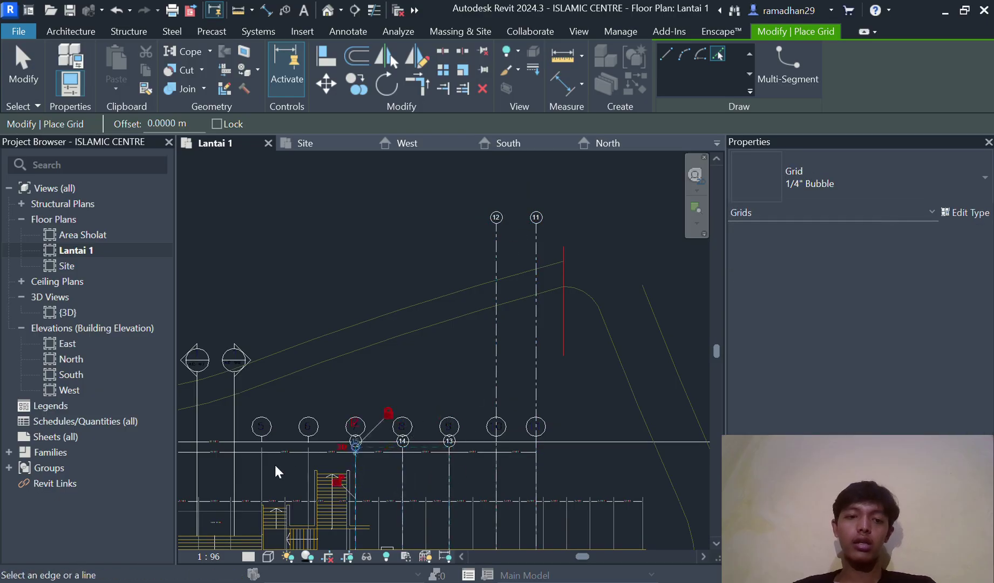
{"action": "left_click", "coordinate": [306, 466]}
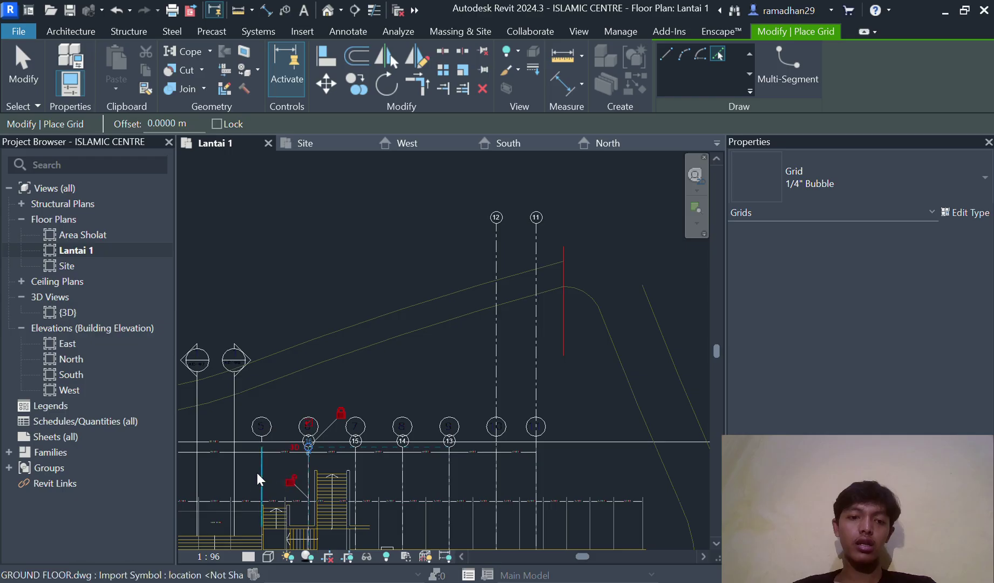
{"action": "left_click", "coordinate": [261, 472]}
Place grids by picking the linked drawing's axis 4, 3, 2 and 1 lines
{"action": "scroll", "coordinate": [553, 338], "scroll_direction": "down", "scroll_amount": 3}
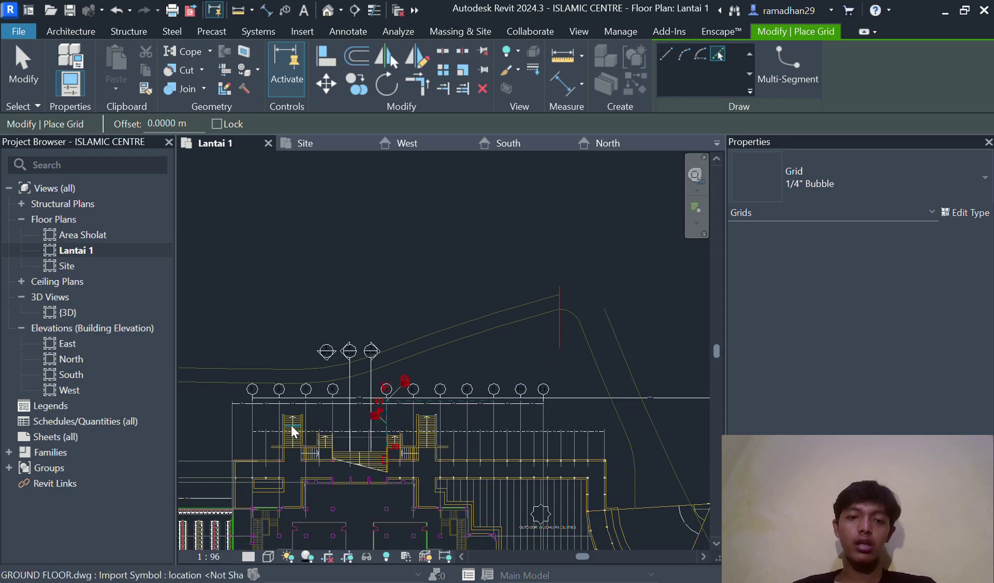
{"action": "scroll", "coordinate": [292, 426], "scroll_direction": "up", "scroll_amount": 3}
{"action": "left_click", "coordinate": [362, 413]}
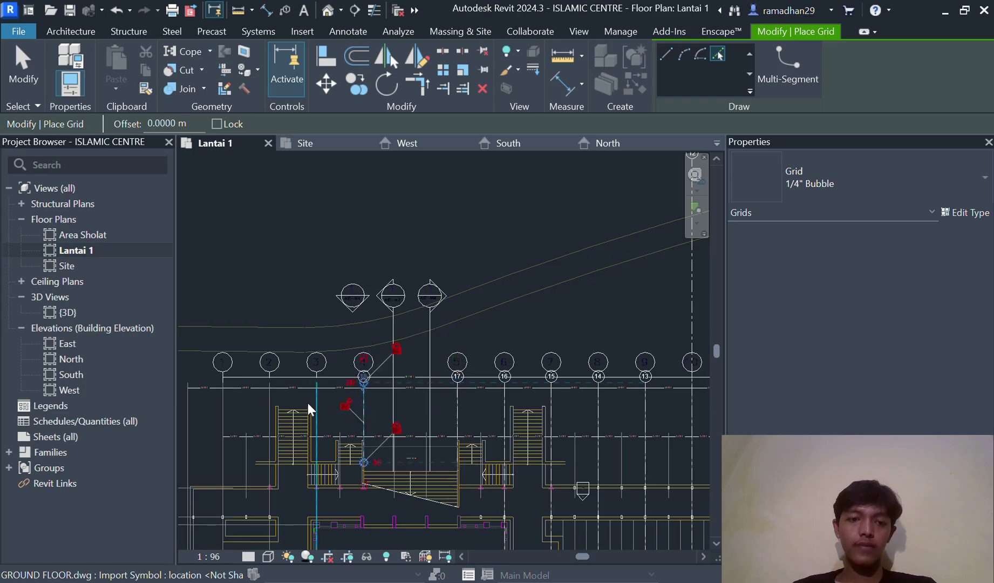
{"action": "left_click", "coordinate": [318, 411]}
{"action": "left_click", "coordinate": [268, 413]}
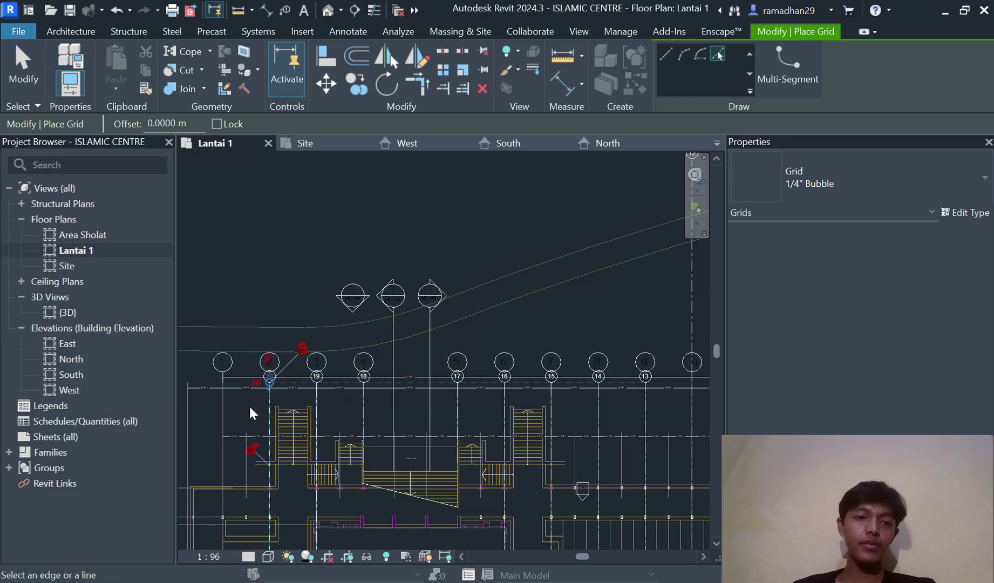
{"action": "left_click", "coordinate": [221, 408]}
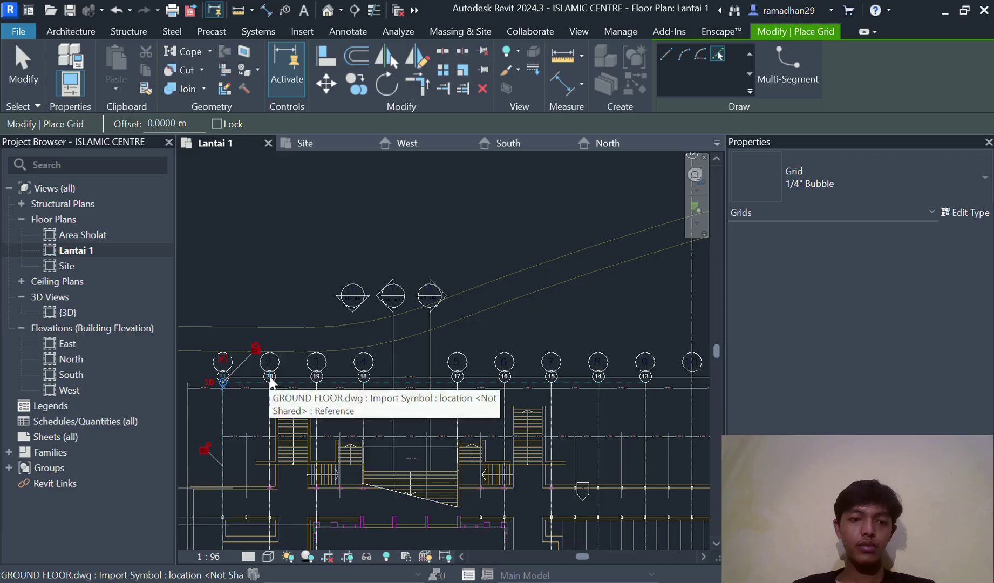
{"action": "key", "text": "Escape"}
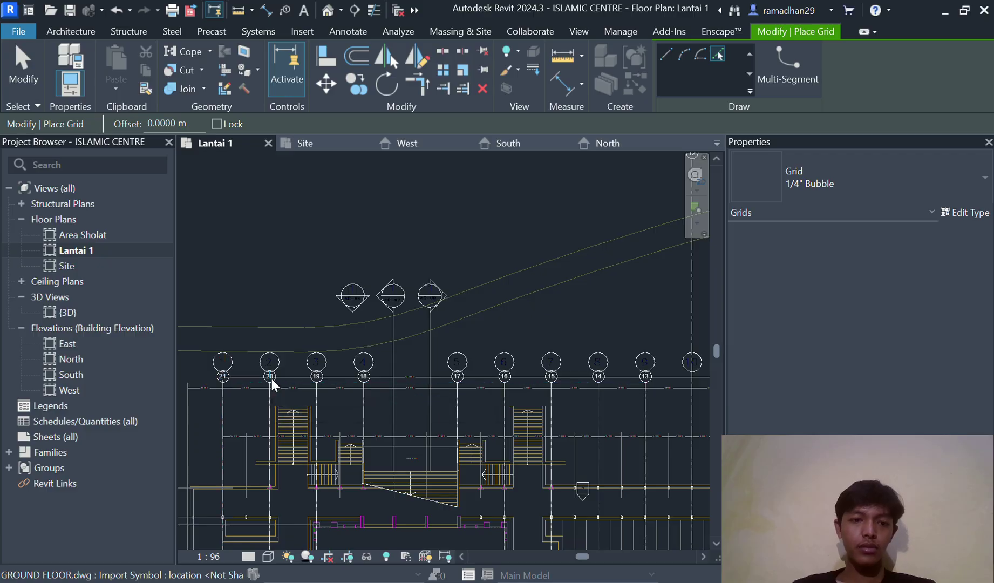
Try to extend the new axis 2 grid upward from its bubble end
{"action": "left_click", "coordinate": [269, 379]}
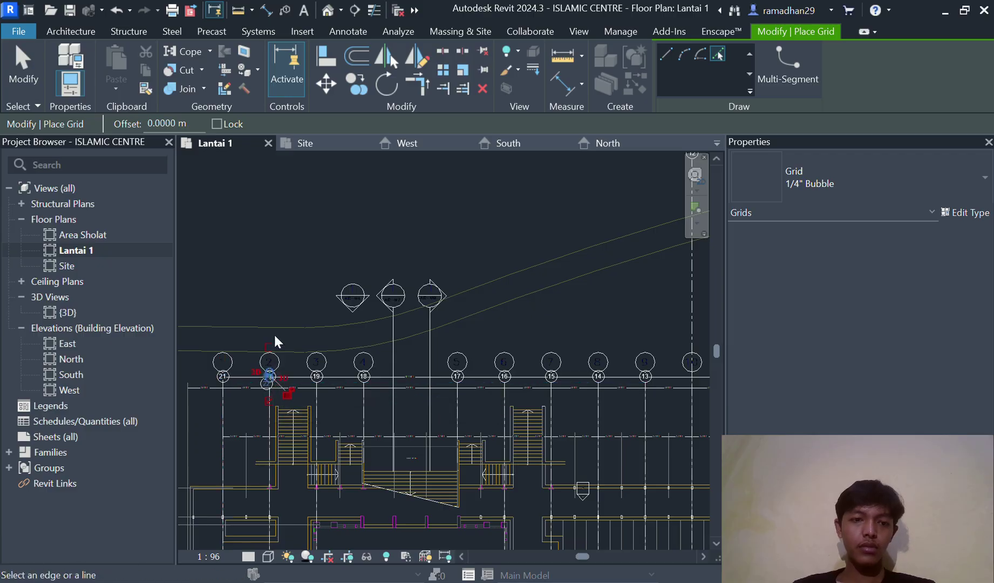
{"action": "left_click", "coordinate": [269, 371]}
{"action": "left_click", "coordinate": [272, 279]}
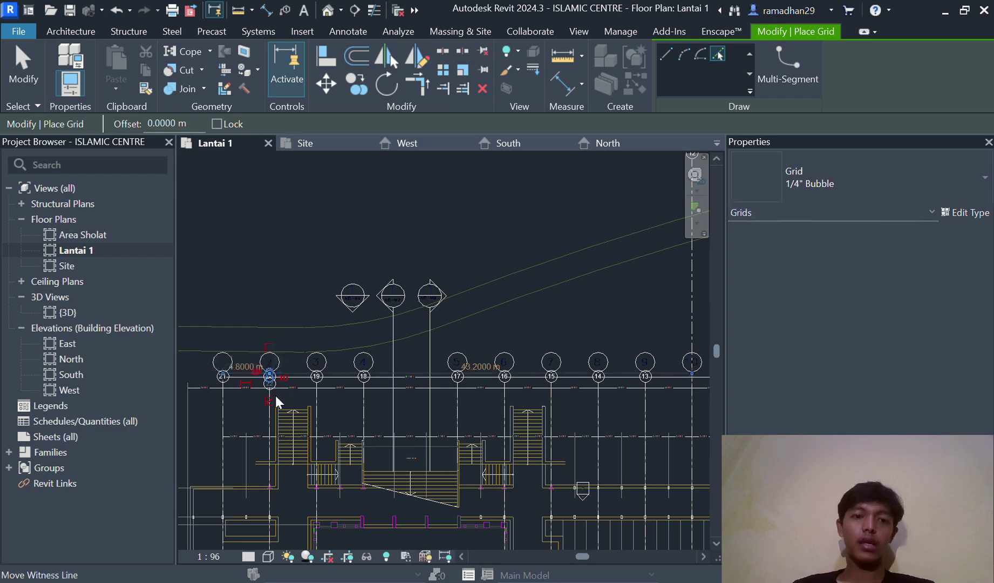
Examine the numbered axes and the lettered axes beside the wudhu facilities in the linked ground floor drawing
{"action": "scroll", "coordinate": [275, 408], "scroll_direction": "down", "scroll_amount": 2}
{"action": "scroll", "coordinate": [274, 408], "scroll_direction": "down", "scroll_amount": 5}
{"action": "scroll", "coordinate": [470, 348], "scroll_direction": "up", "scroll_amount": 4}
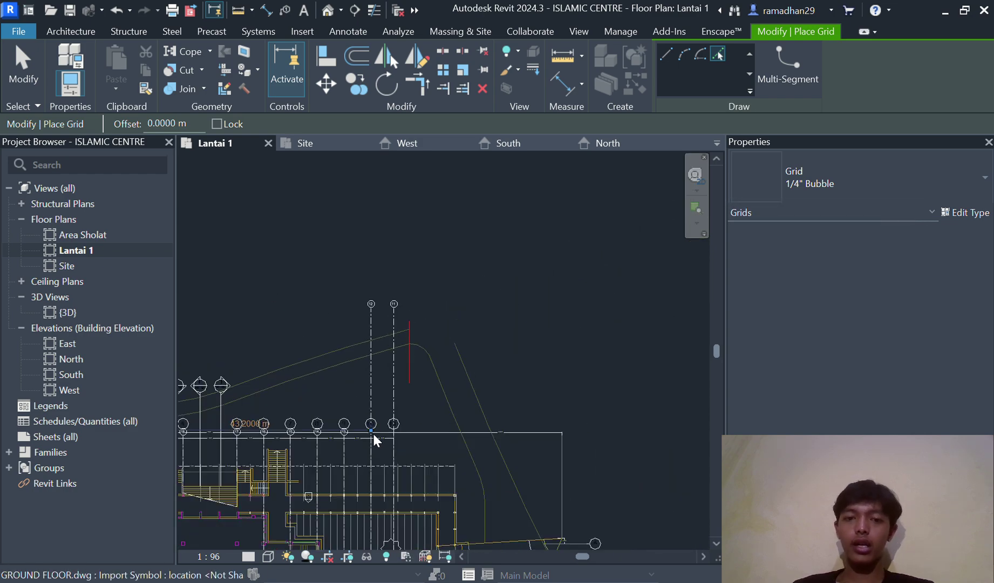
{"action": "scroll", "coordinate": [372, 434], "scroll_direction": "up", "scroll_amount": 5}
{"action": "scroll", "coordinate": [415, 224], "scroll_direction": "down", "scroll_amount": 3}
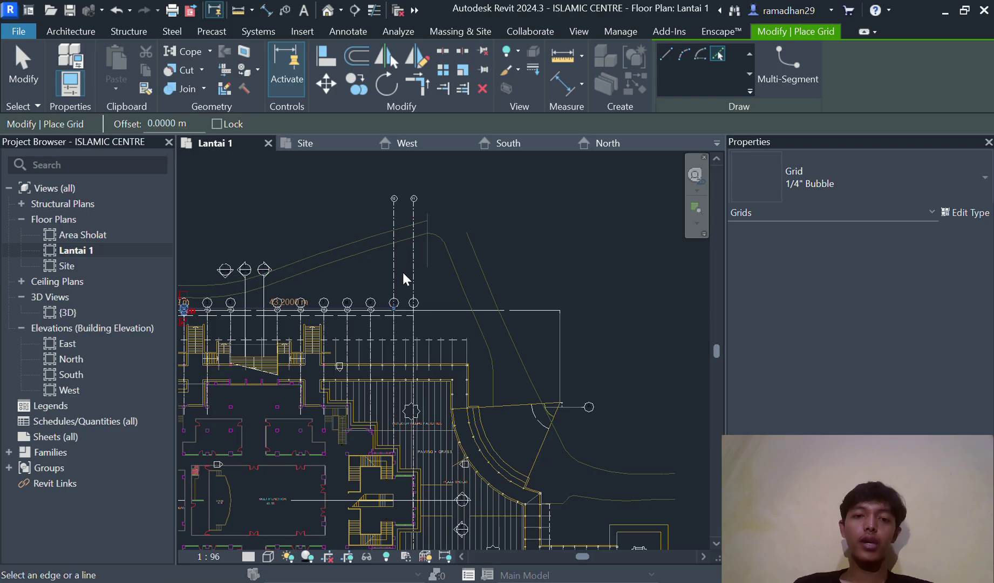
{"action": "scroll", "coordinate": [402, 270], "scroll_direction": "up", "scroll_amount": 3}
{"action": "scroll", "coordinate": [403, 273], "scroll_direction": "down", "scroll_amount": 2}
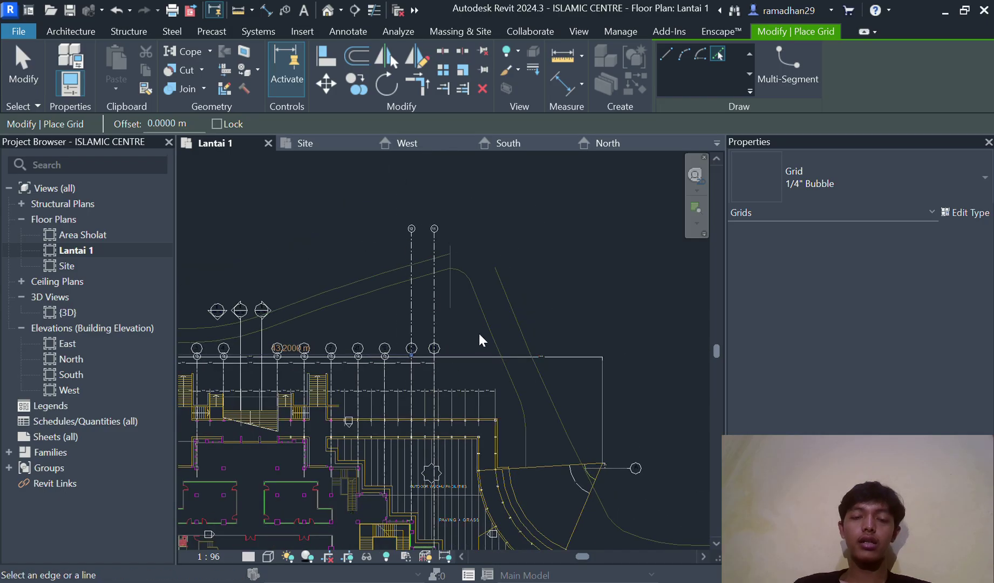
{"action": "scroll", "coordinate": [476, 334], "scroll_direction": "down", "scroll_amount": 3}
{"action": "scroll", "coordinate": [257, 397], "scroll_direction": "up", "scroll_amount": 2}
{"action": "scroll", "coordinate": [301, 370], "scroll_direction": "up", "scroll_amount": 2}
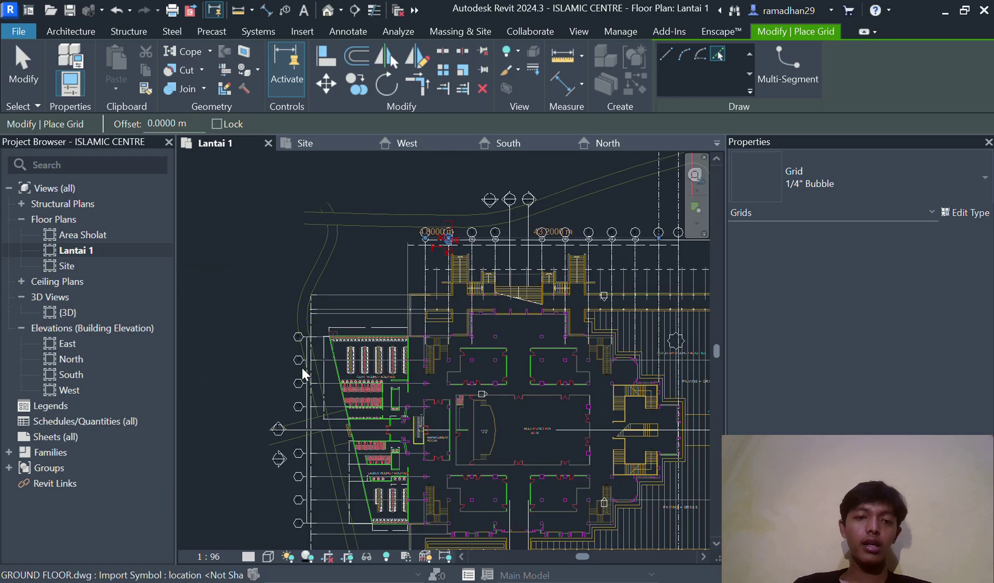
{"action": "scroll", "coordinate": [294, 335], "scroll_direction": "up", "scroll_amount": 4}
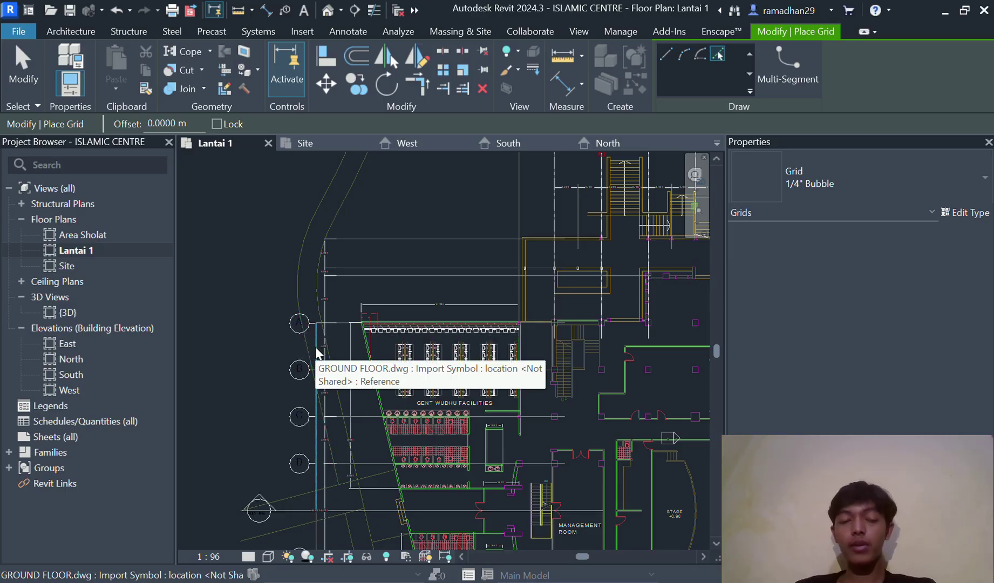
{"action": "scroll", "coordinate": [345, 326], "scroll_direction": "down", "scroll_amount": 2}
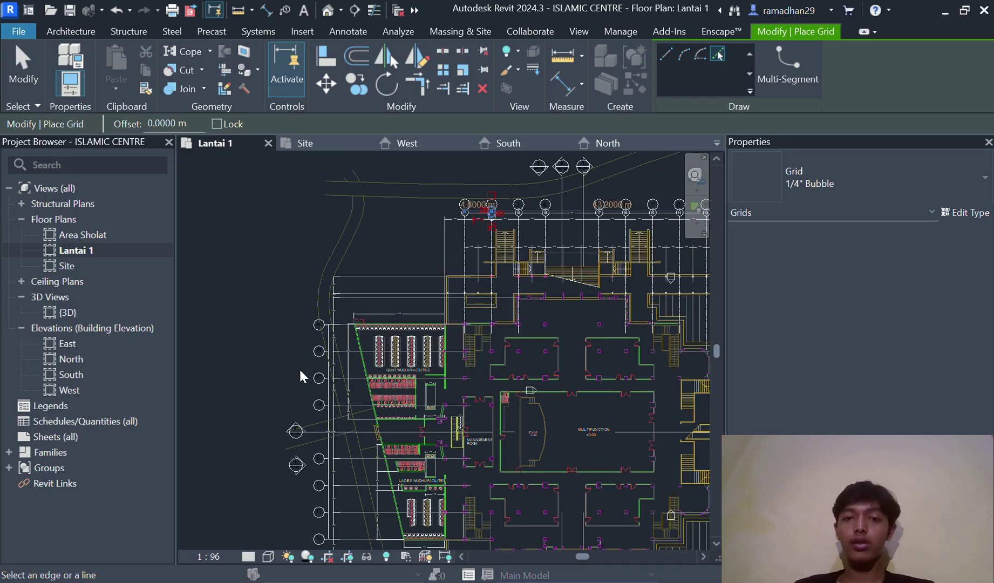
{"action": "scroll", "coordinate": [302, 371], "scroll_direction": "down", "scroll_amount": 3}
{"action": "scroll", "coordinate": [383, 324], "scroll_direction": "up", "scroll_amount": 3}
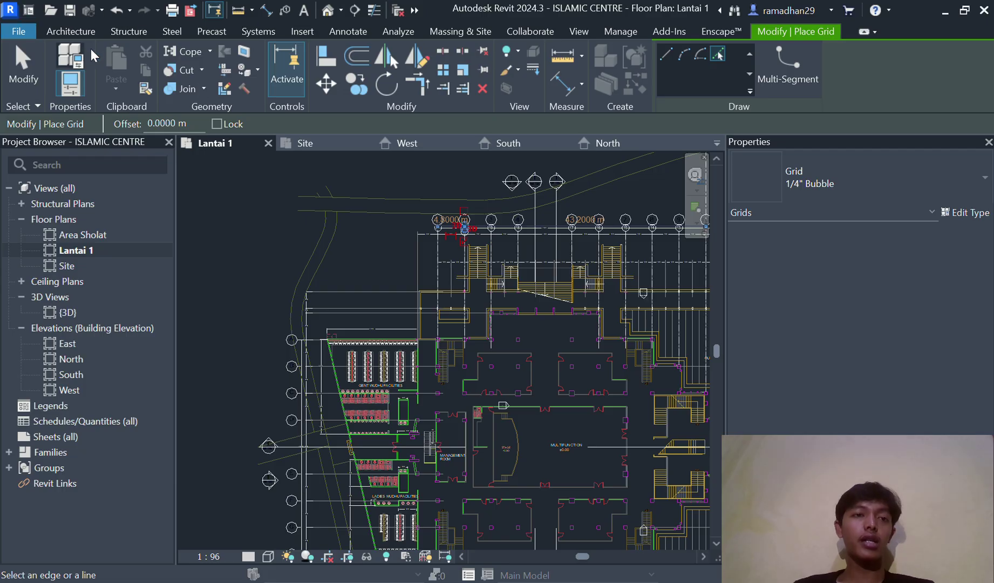
Try to place a grid on the short axis A line beside the linked drawing's A bubble
{"action": "left_click", "coordinate": [83, 31]}
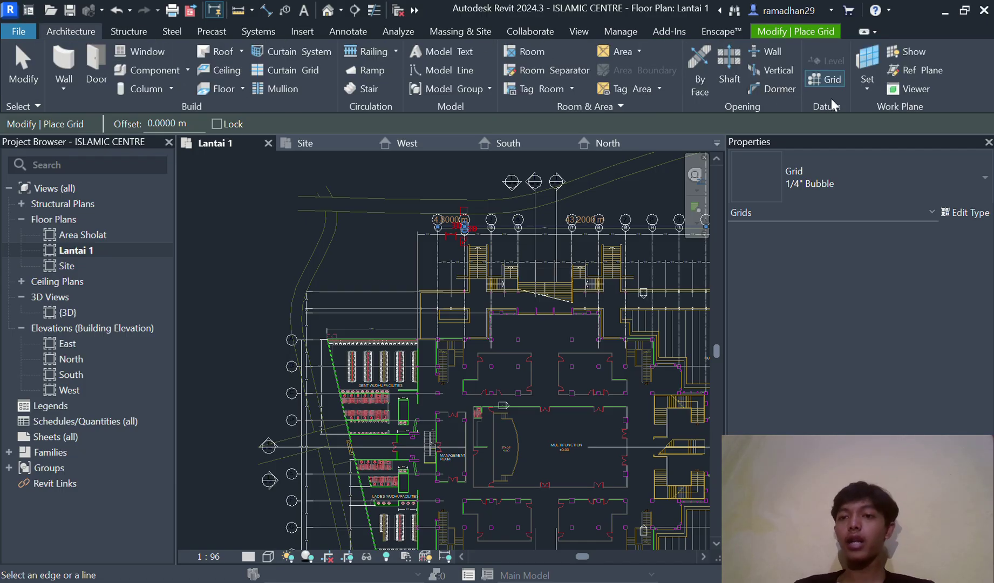
{"action": "left_click", "coordinate": [826, 79]}
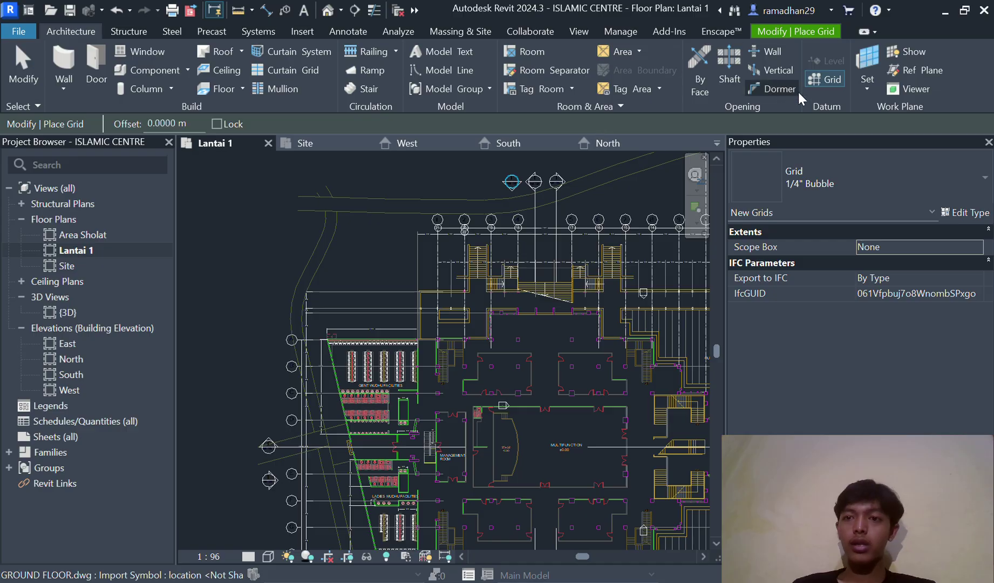
{"action": "left_click", "coordinate": [817, 80]}
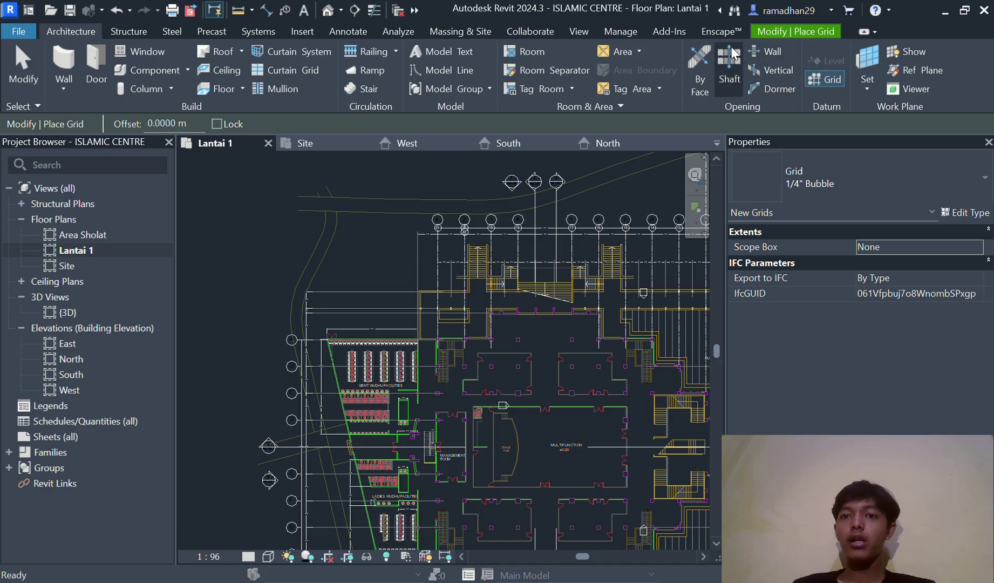
{"action": "left_click", "coordinate": [828, 81]}
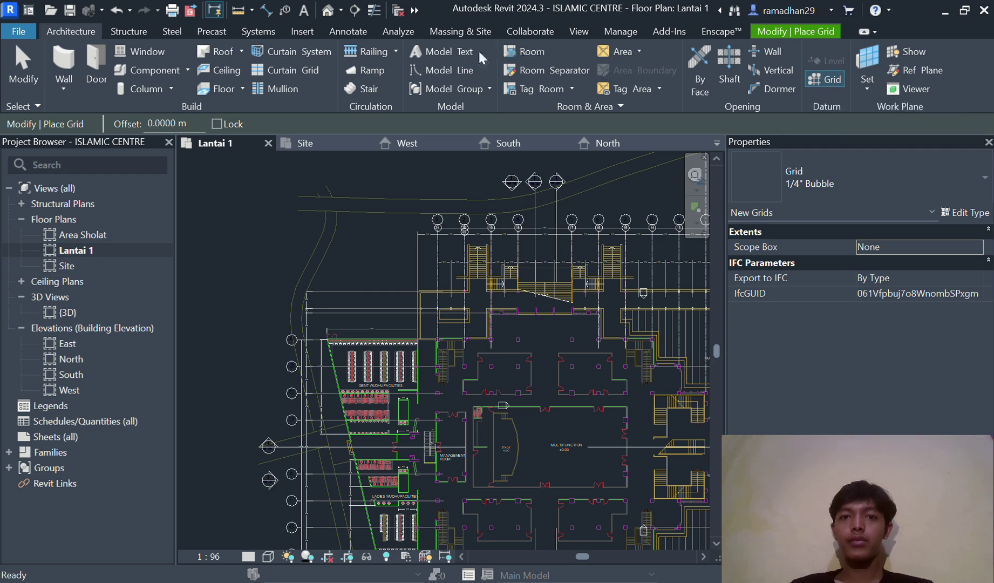
{"action": "scroll", "coordinate": [292, 342], "scroll_direction": "up", "scroll_amount": 5}
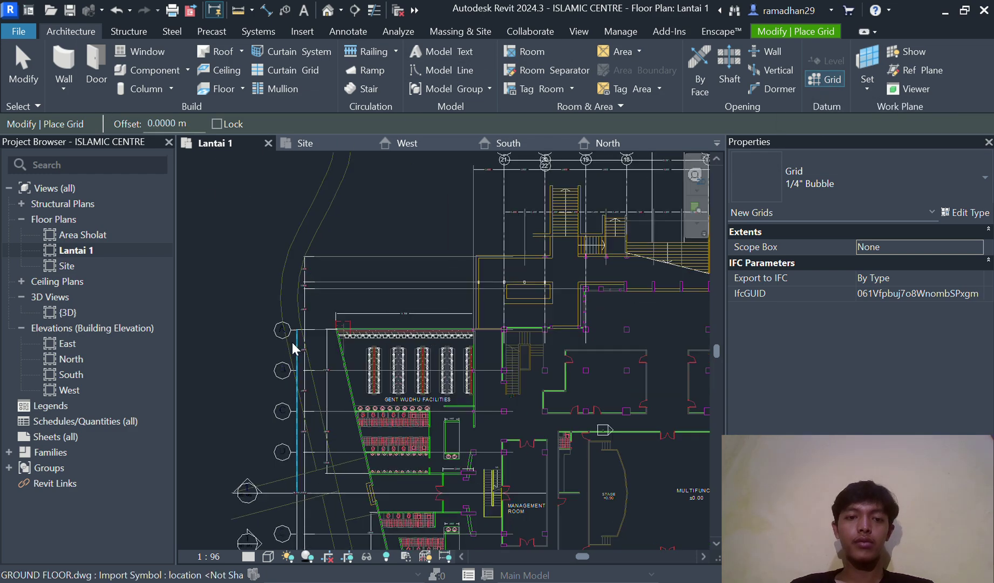
{"action": "left_click", "coordinate": [289, 321]}
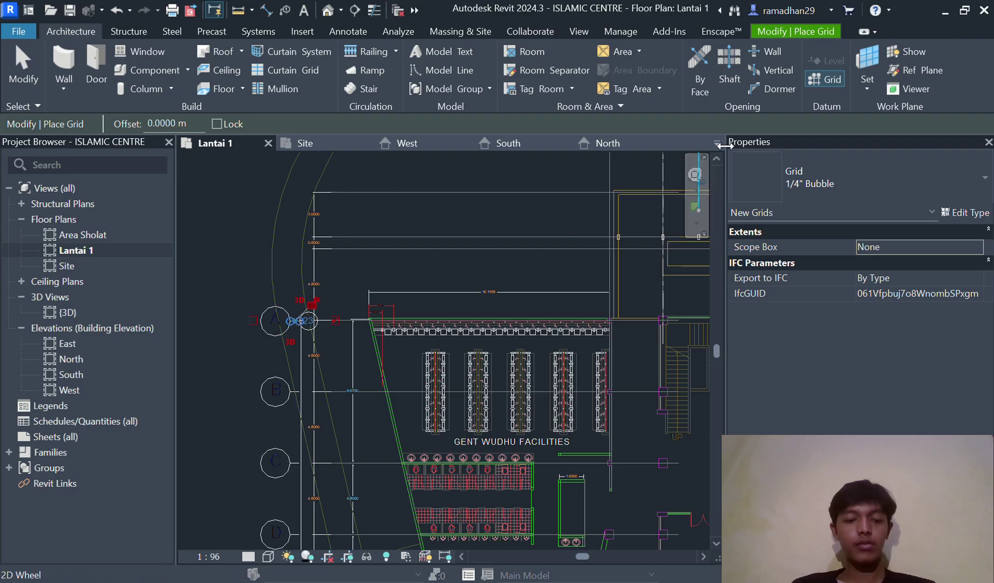
{"action": "key", "text": "Escape"}
{"action": "key", "text": "Escape"}
Place a grid by picking the linked drawing's axis A line next to its bubble
{"action": "left_click", "coordinate": [824, 80]}
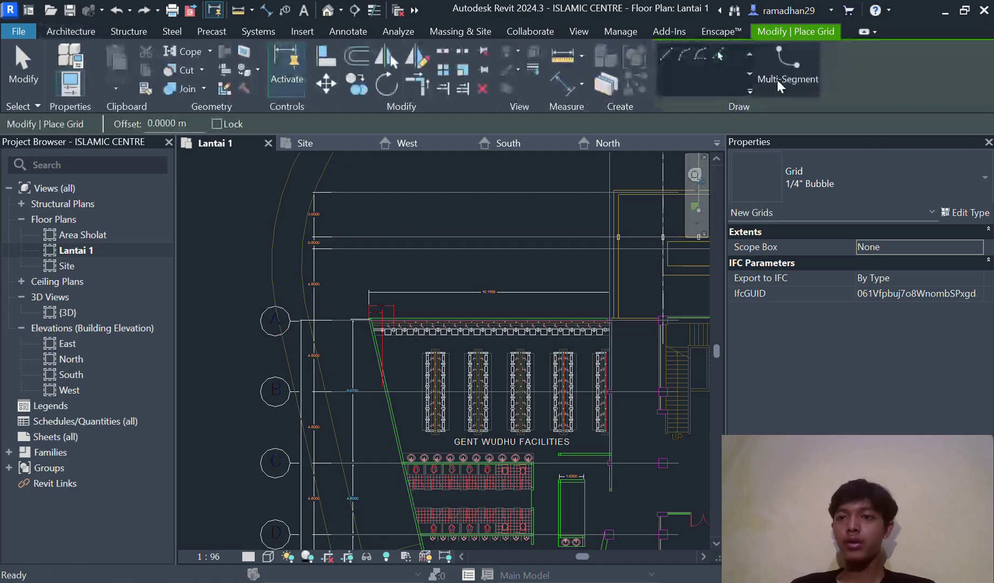
{"action": "left_click", "coordinate": [718, 55]}
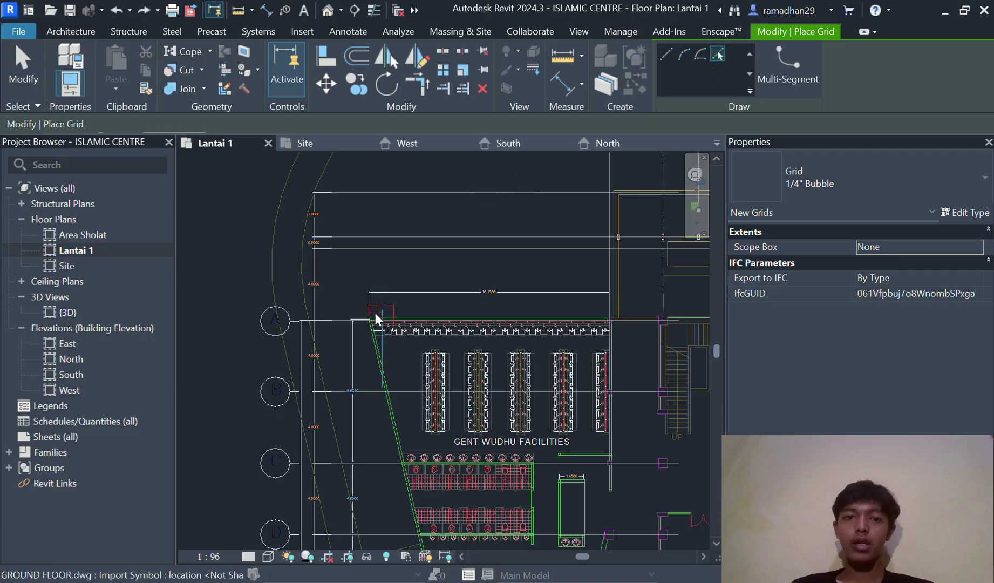
{"action": "left_click", "coordinate": [294, 320]}
{"action": "scroll", "coordinate": [299, 326], "scroll_direction": "up", "scroll_amount": 5}
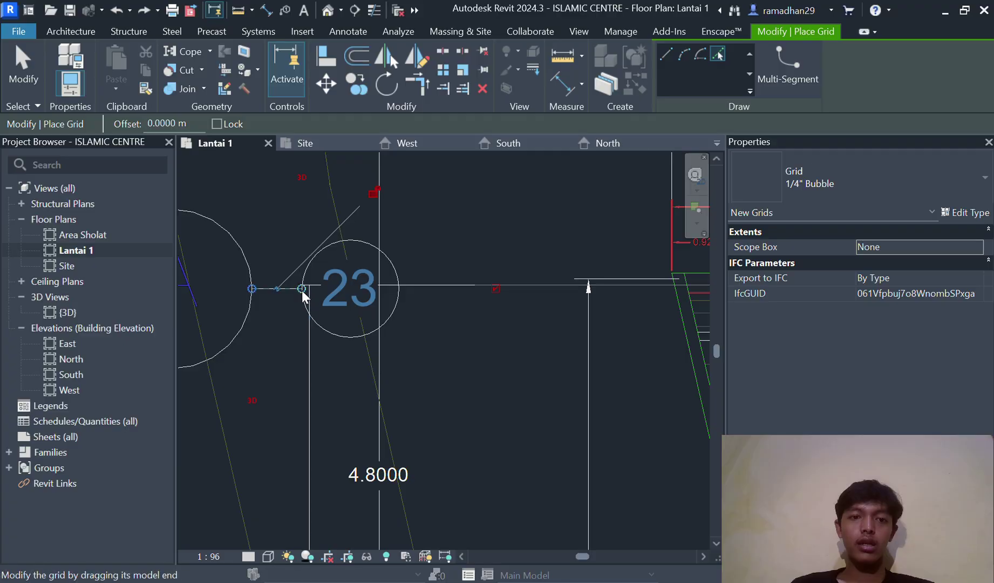
Extend the new axis A grid toward the building and show its bubble at the end beside the linked A bubble
{"action": "left_click_drag", "start_coordinate": [302, 288], "coordinate": [518, 288]}
{"action": "scroll", "coordinate": [480, 316], "scroll_direction": "down", "scroll_amount": 3}
{"action": "scroll", "coordinate": [481, 316], "scroll_direction": "down", "scroll_amount": 2}
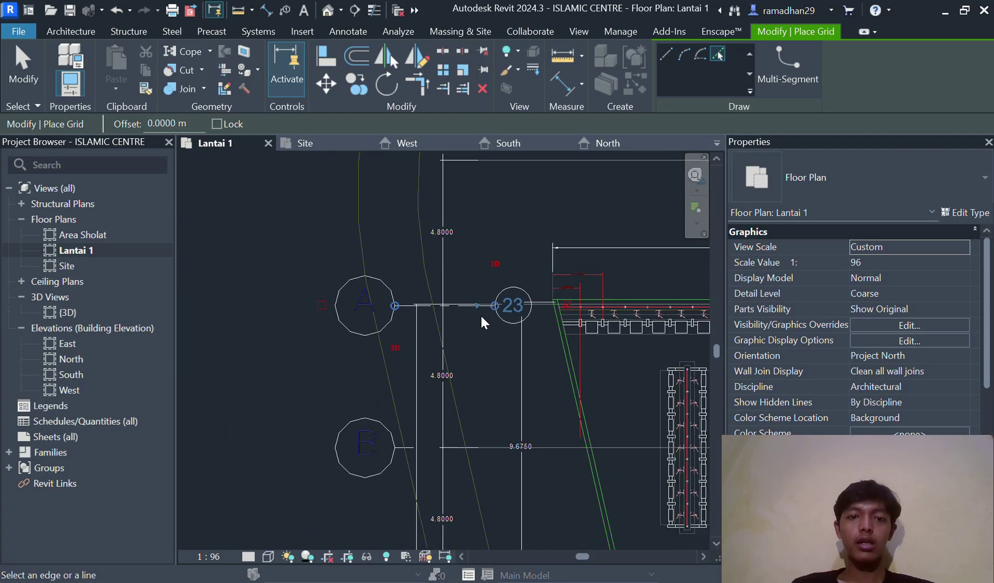
{"action": "left_click", "coordinate": [321, 305]}
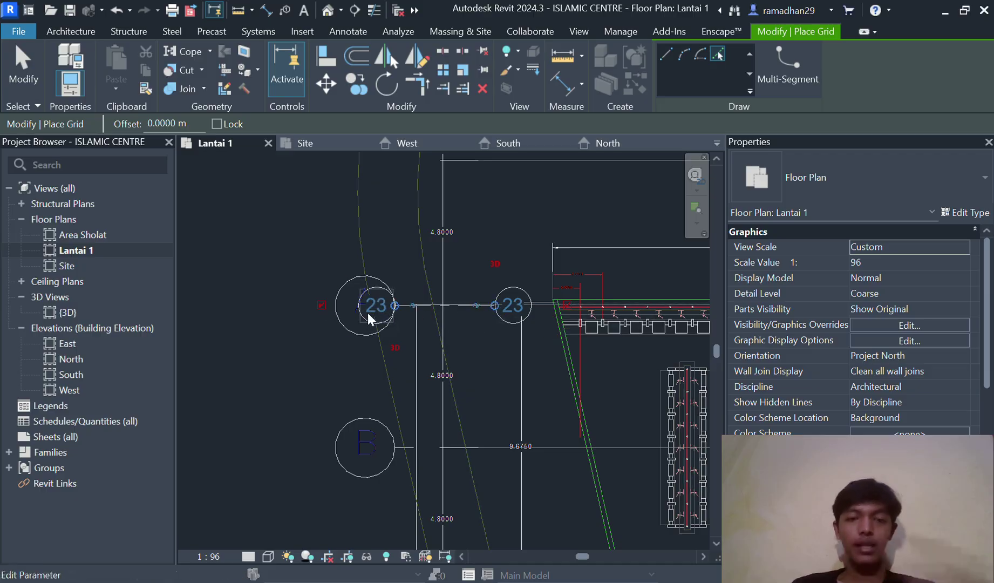
Rename the new grid beside the linked A bubble to A and hide its bubble at the end facing the building
{"action": "left_click", "coordinate": [382, 305]}
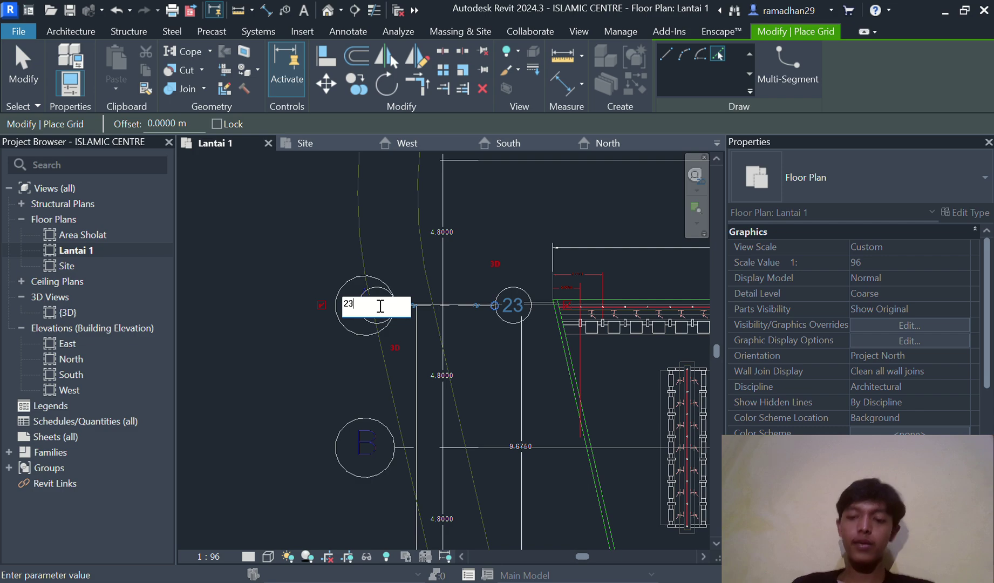
{"action": "key", "text": "BackSpace"}
{"action": "key", "text": "BackSpace"}
{"action": "type", "text": "A"}
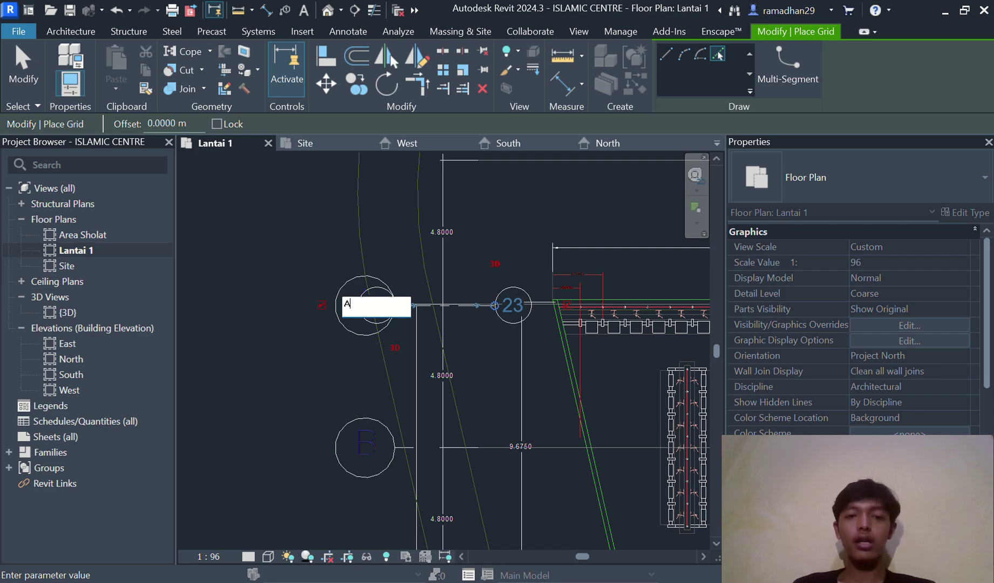
{"action": "key", "text": "Return"}
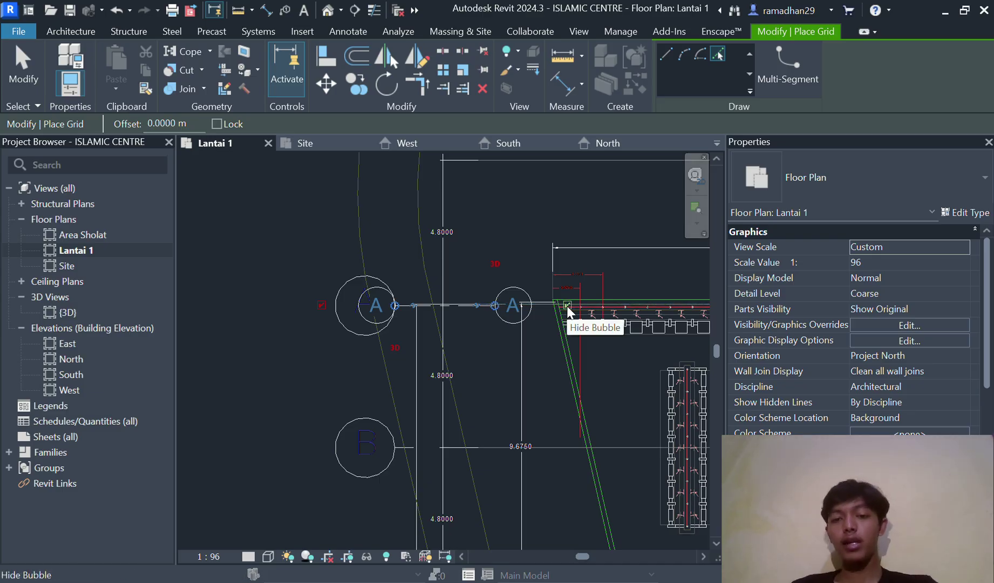
{"action": "left_click", "coordinate": [566, 305]}
Extend grid A's bubble end outward, away from the building, until its bubble stands clear of the linked drawing's A bubble
{"action": "scroll", "coordinate": [371, 387], "scroll_direction": "down", "scroll_amount": 2}
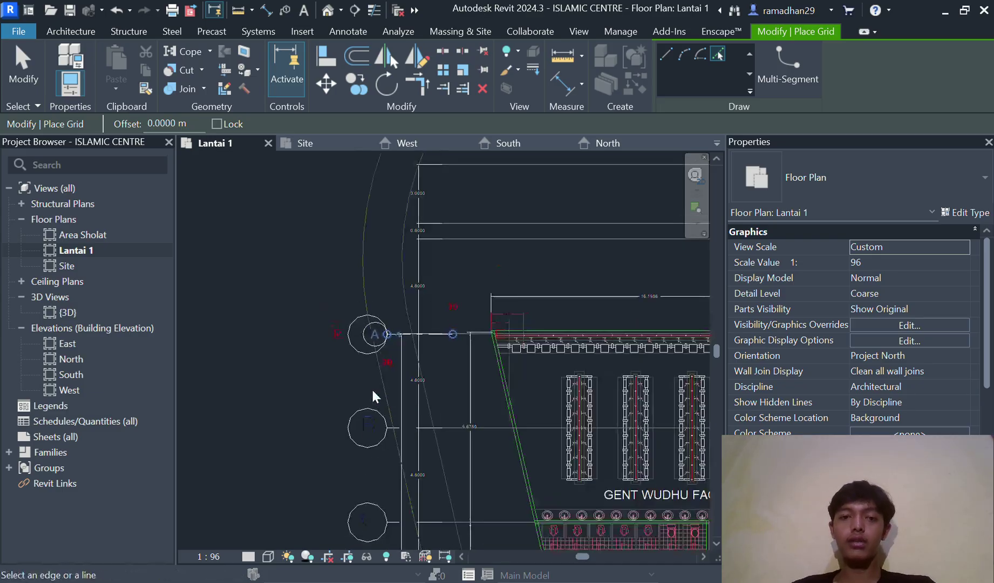
{"action": "scroll", "coordinate": [372, 388], "scroll_direction": "down", "scroll_amount": 1}
{"action": "scroll", "coordinate": [385, 386], "scroll_direction": "up", "scroll_amount": 3}
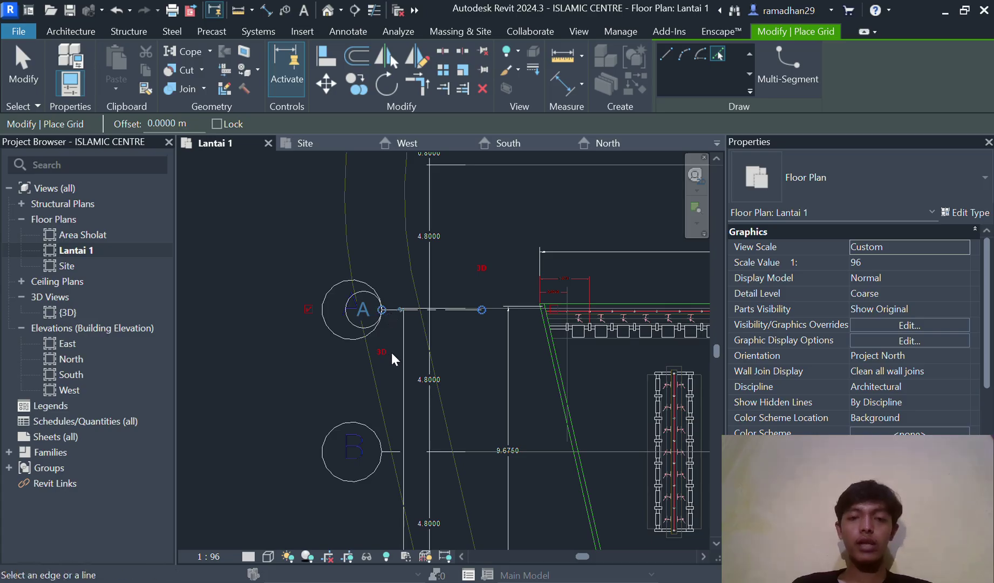
{"action": "scroll", "coordinate": [391, 355], "scroll_direction": "down", "scroll_amount": 2}
{"action": "scroll", "coordinate": [391, 356], "scroll_direction": "up", "scroll_amount": 2}
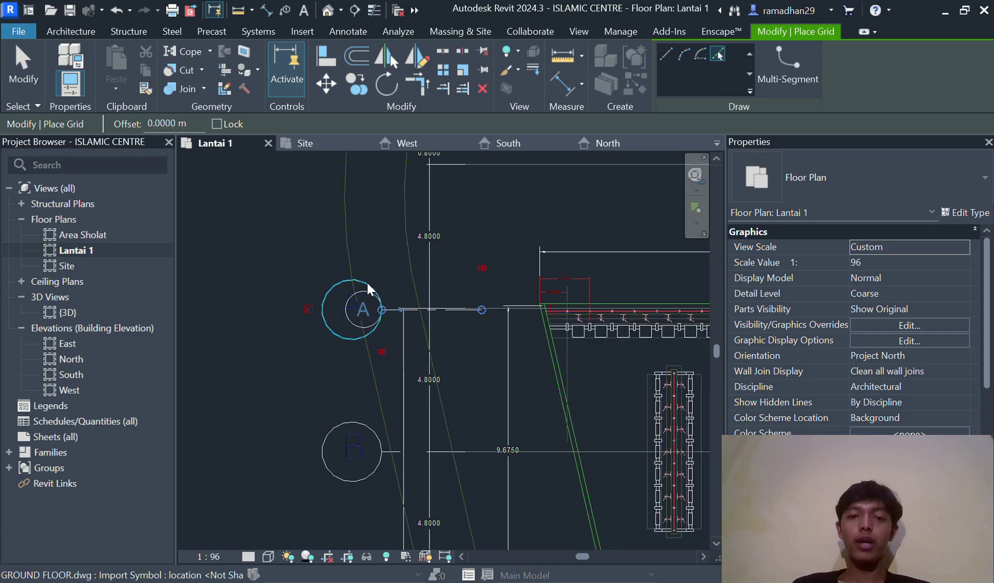
{"action": "left_click_drag", "start_coordinate": [381, 309], "coordinate": [243, 310]}
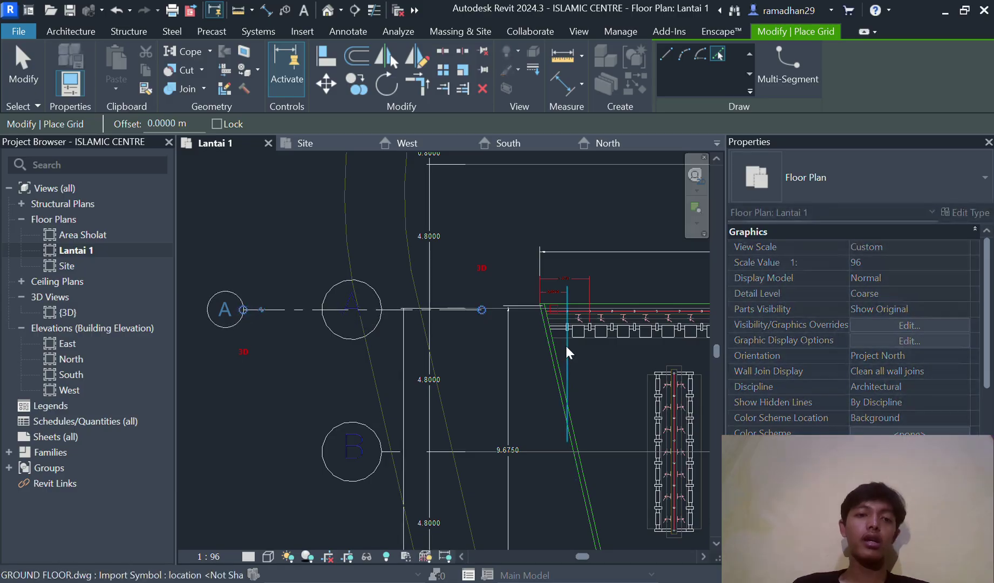
{"action": "scroll", "coordinate": [565, 344], "scroll_direction": "down", "scroll_amount": 2}
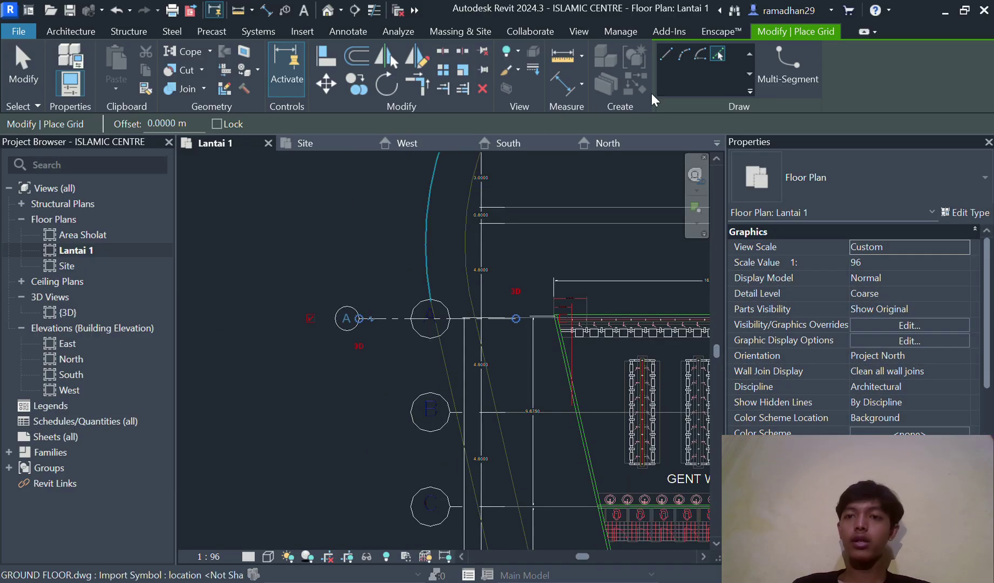
Place grid B by picking the linked axis B line, show its outer bubble, and extend that end into alignment with grid A's
{"action": "left_click", "coordinate": [719, 54]}
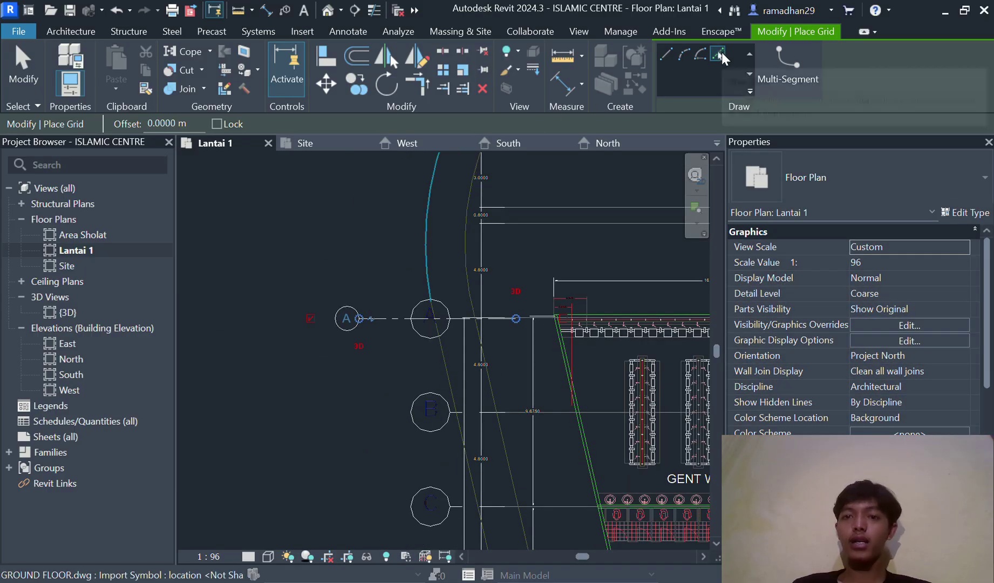
{"action": "left_click", "coordinate": [459, 413]}
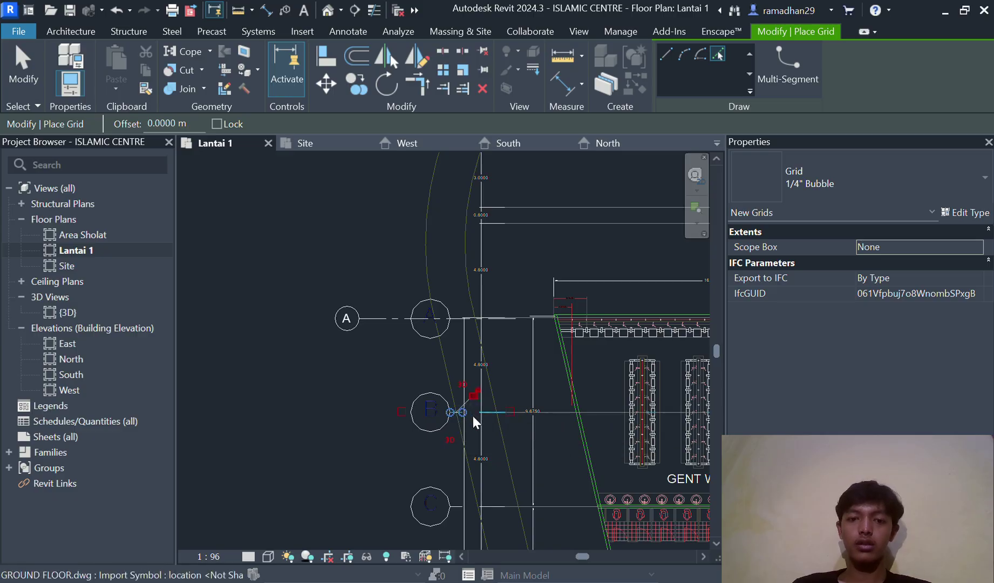
{"action": "left_click", "coordinate": [401, 411]}
{"action": "left_click_drag", "start_coordinate": [450, 413], "coordinate": [354, 400]}
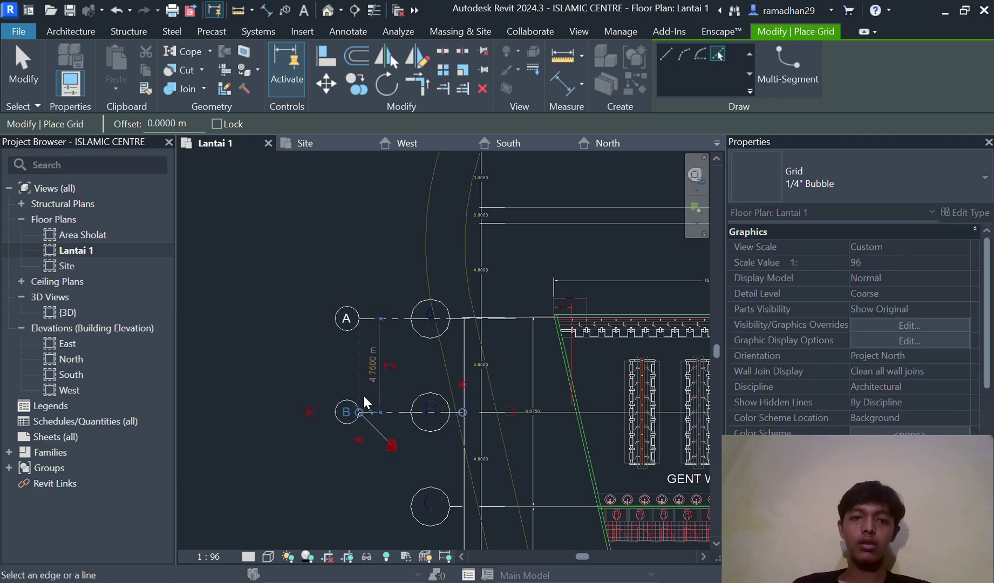
Examine the remaining lettered axes beside the wudhu facilities and the overall axis layout of the linked ground floor drawing
{"action": "scroll", "coordinate": [388, 329], "scroll_direction": "down", "scroll_amount": 2}
{"action": "scroll", "coordinate": [425, 377], "scroll_direction": "up", "scroll_amount": 3}
{"action": "scroll", "coordinate": [367, 317], "scroll_direction": "down", "scroll_amount": 4}
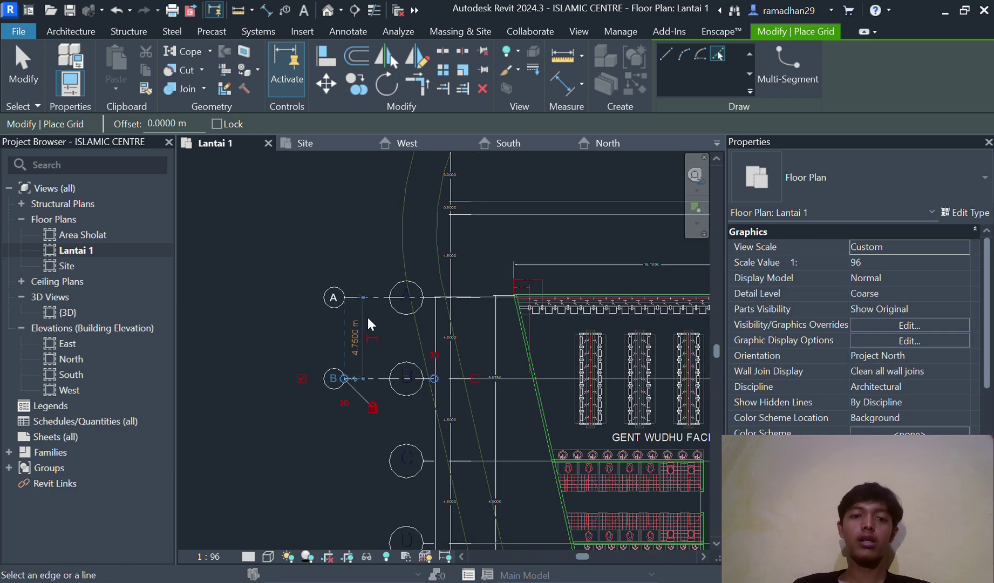
{"action": "scroll", "coordinate": [344, 413], "scroll_direction": "up", "scroll_amount": 4}
{"action": "scroll", "coordinate": [409, 238], "scroll_direction": "down", "scroll_amount": 2}
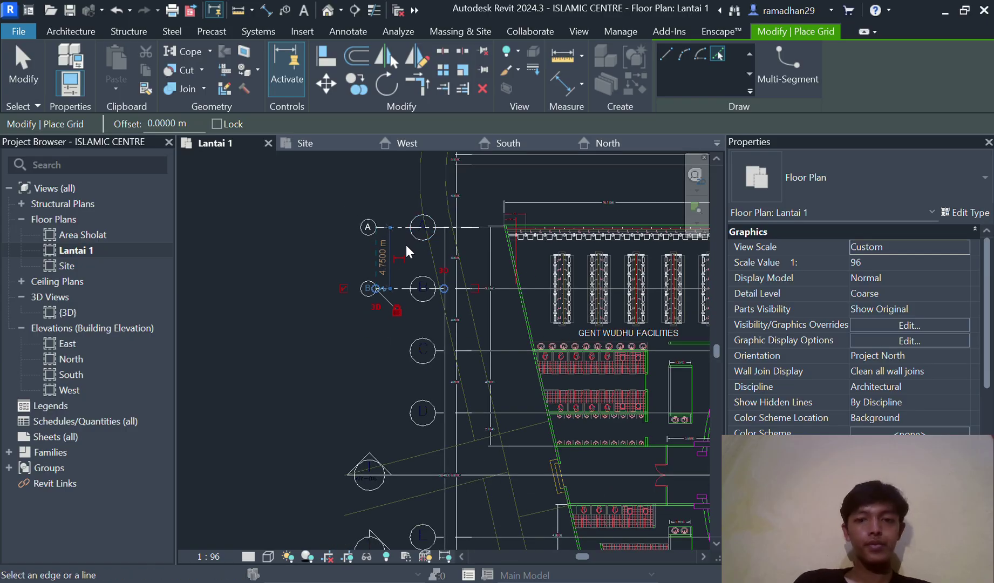
{"action": "scroll", "coordinate": [394, 274], "scroll_direction": "up", "scroll_amount": 1}
{"action": "scroll", "coordinate": [383, 211], "scroll_direction": "down", "scroll_amount": 4}
{"action": "scroll", "coordinate": [384, 217], "scroll_direction": "down", "scroll_amount": 1}
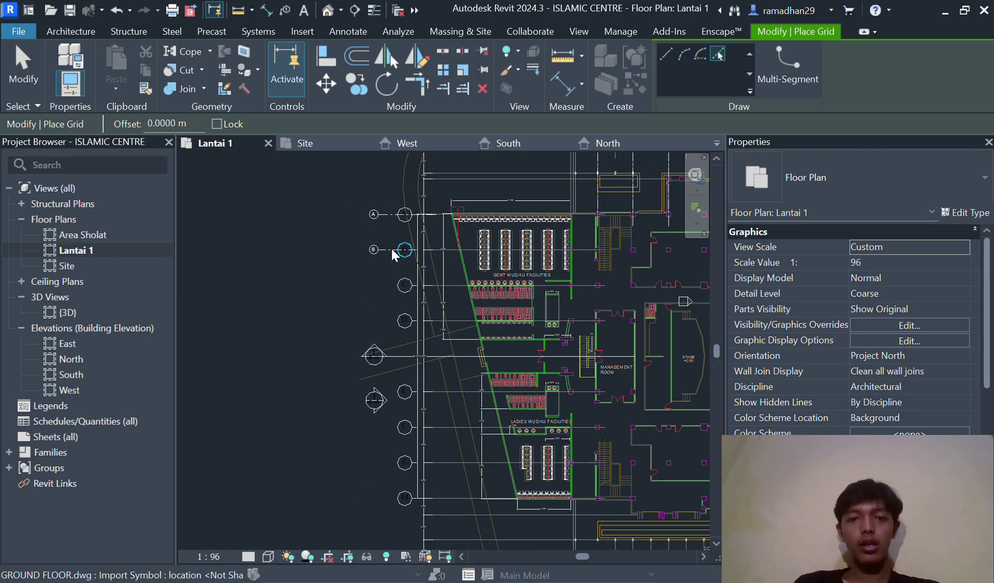
{"action": "scroll", "coordinate": [385, 283], "scroll_direction": "down", "scroll_amount": 1}
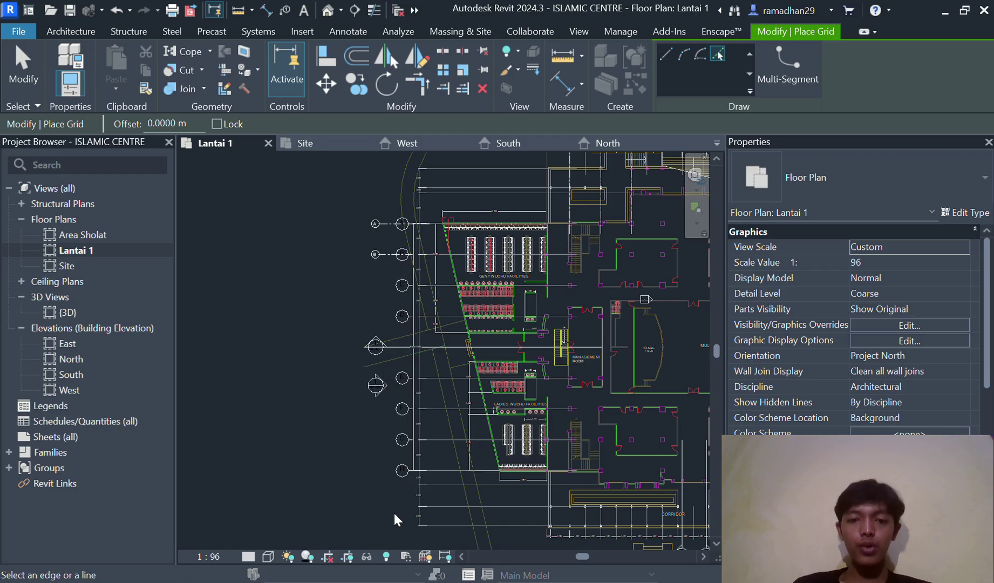
{"action": "scroll", "coordinate": [394, 510], "scroll_direction": "up", "scroll_amount": 3}
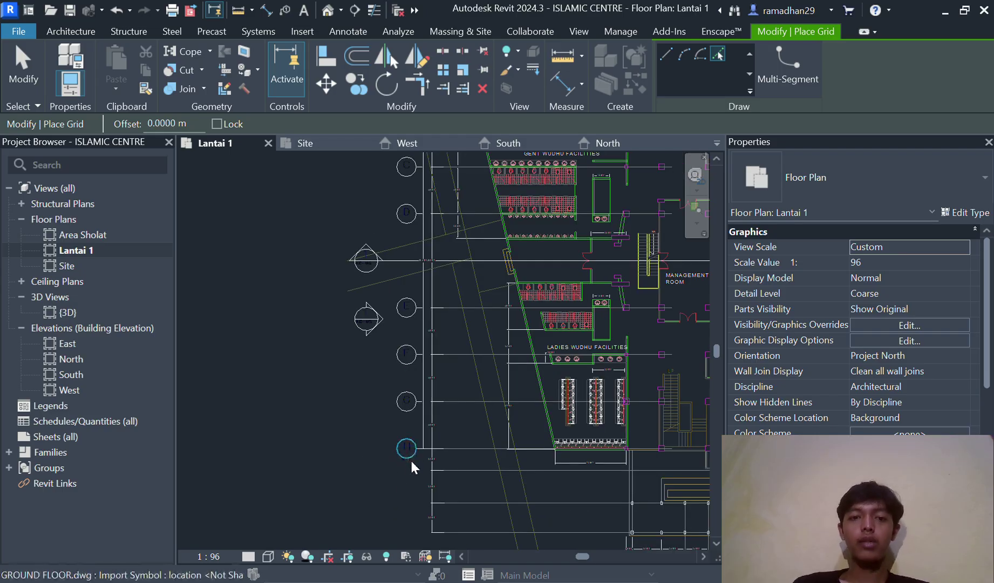
{"action": "scroll", "coordinate": [408, 471], "scroll_direction": "down", "scroll_amount": 2}
{"action": "scroll", "coordinate": [378, 448], "scroll_direction": "down", "scroll_amount": 1}
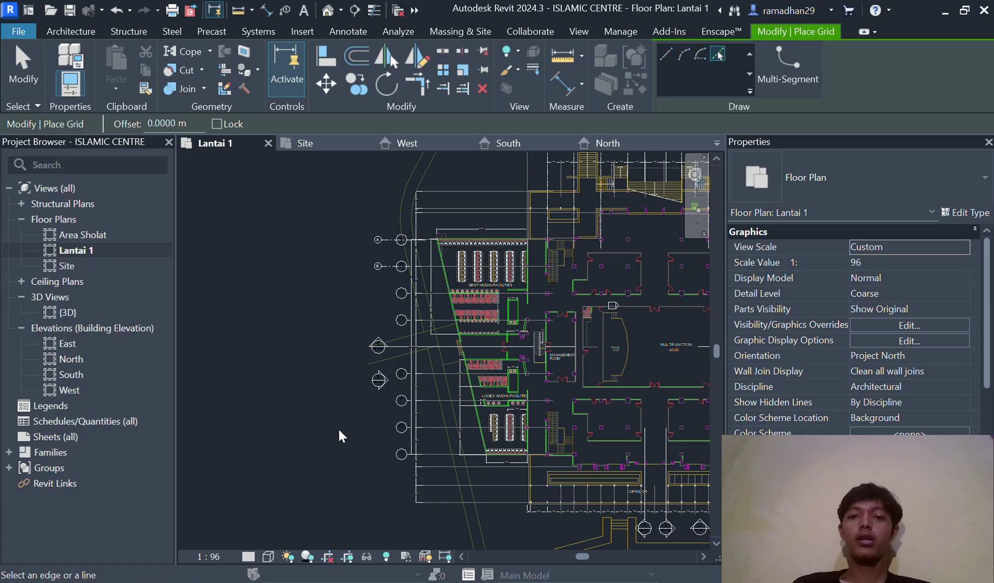
{"action": "scroll", "coordinate": [340, 434], "scroll_direction": "down", "scroll_amount": 2}
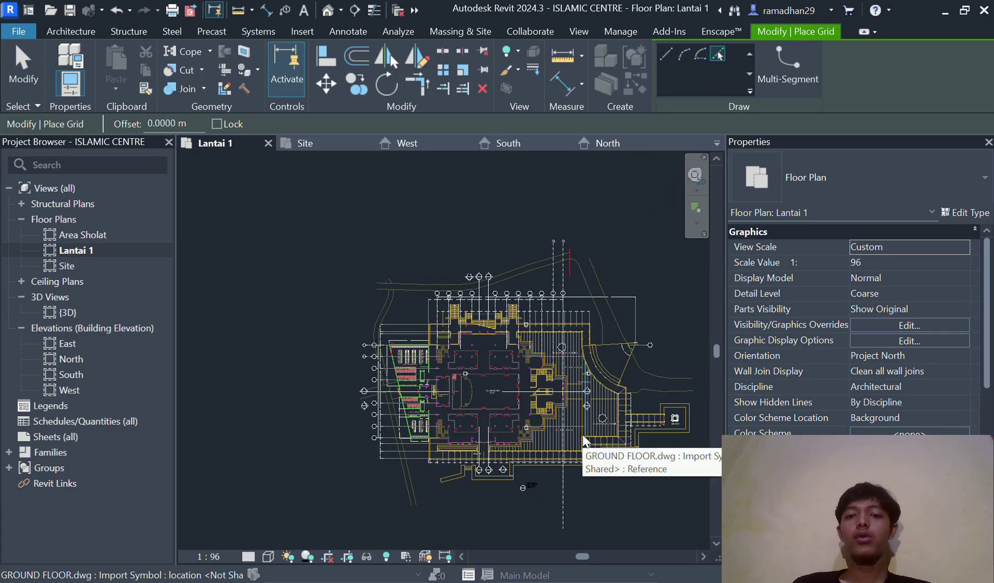
{"action": "scroll", "coordinate": [552, 418], "scroll_direction": "up", "scroll_amount": 3}
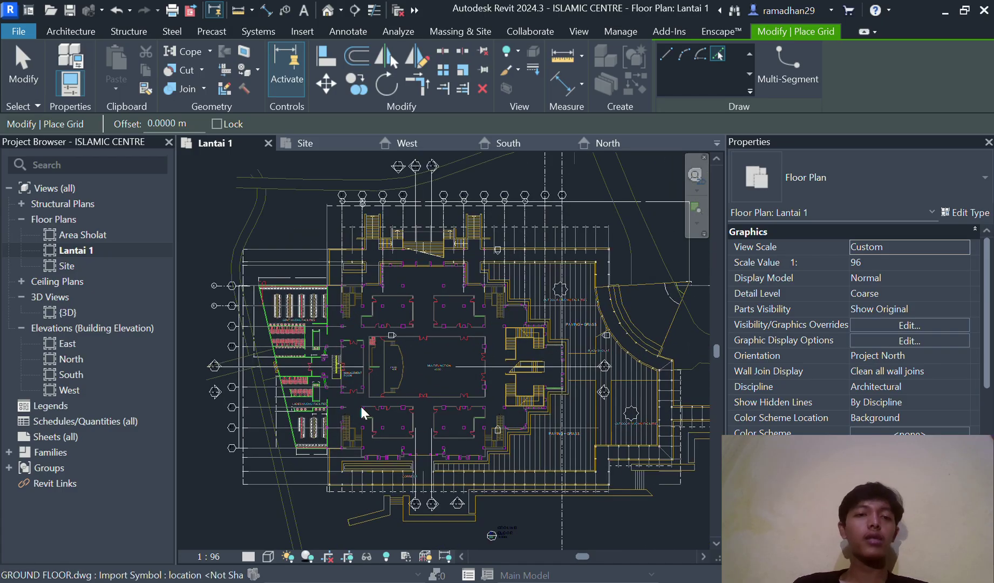
{"action": "scroll", "coordinate": [361, 406], "scroll_direction": "down", "scroll_amount": 2}
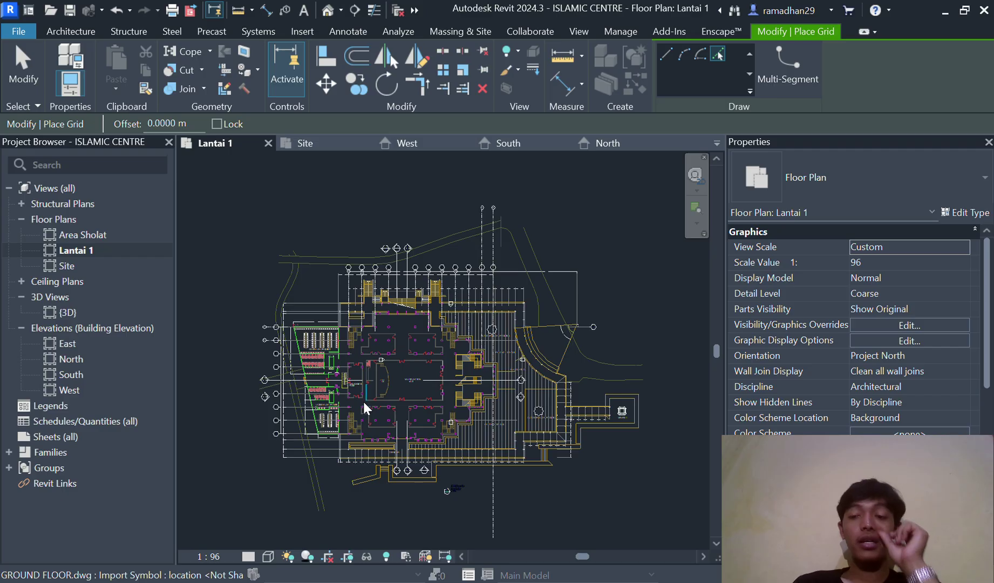